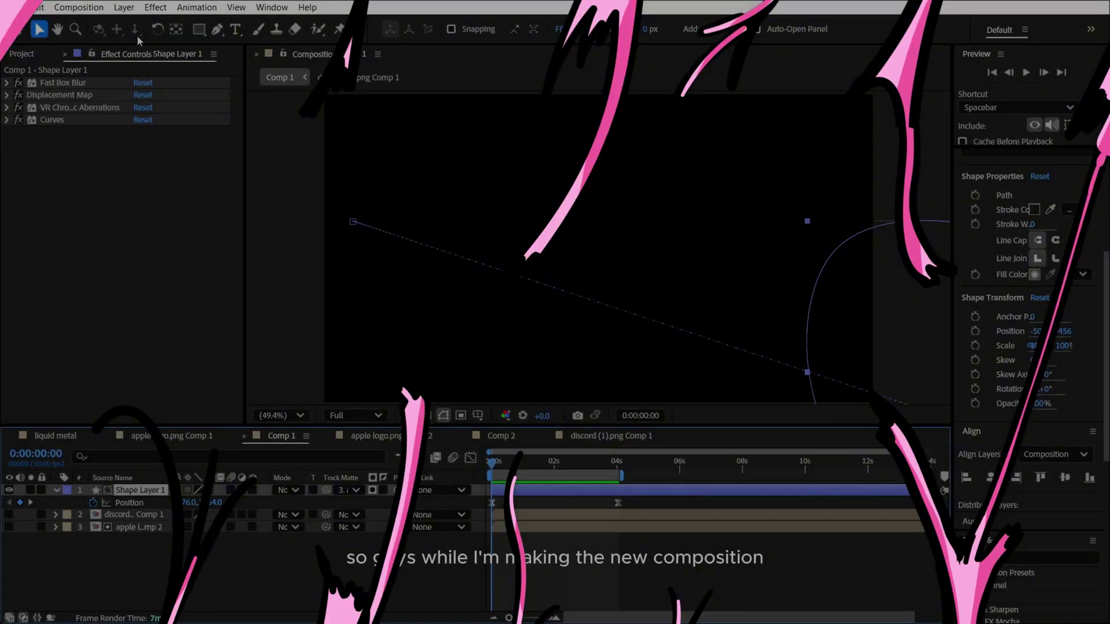
# Step: Create a new 1920x1080 composition, Comp 3, at 30 fps and 15 seconds long, and enlarge the viewer area
pyautogui.click(74, 8)
pyautogui.click(86, 24)
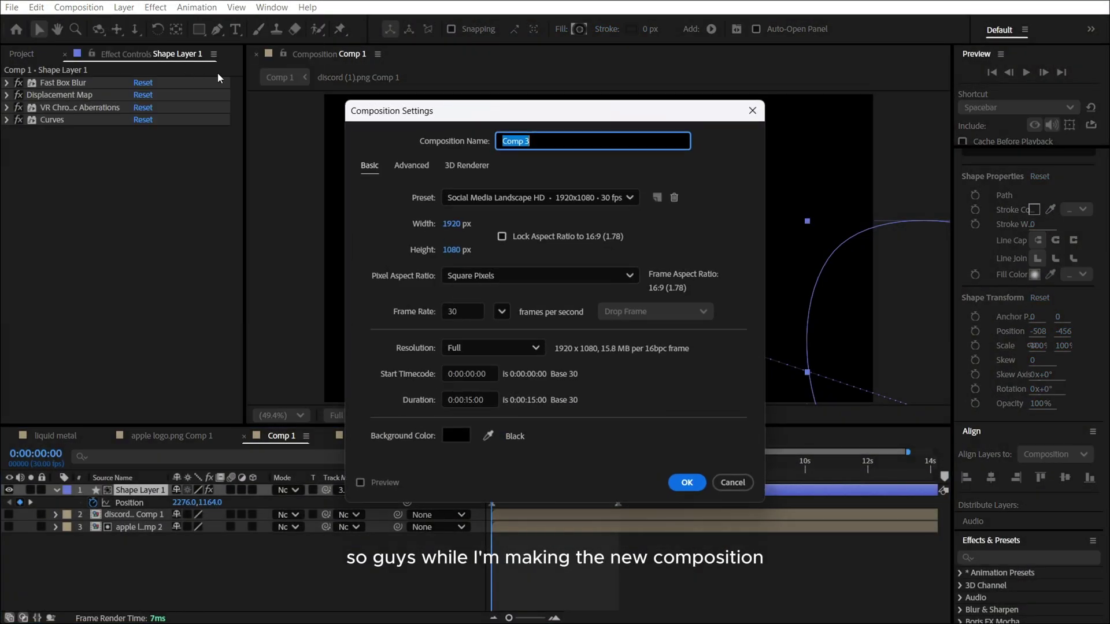
pyautogui.click(687, 482)
pyautogui.moveTo(523, 422); pyautogui.dragTo(521, 483)
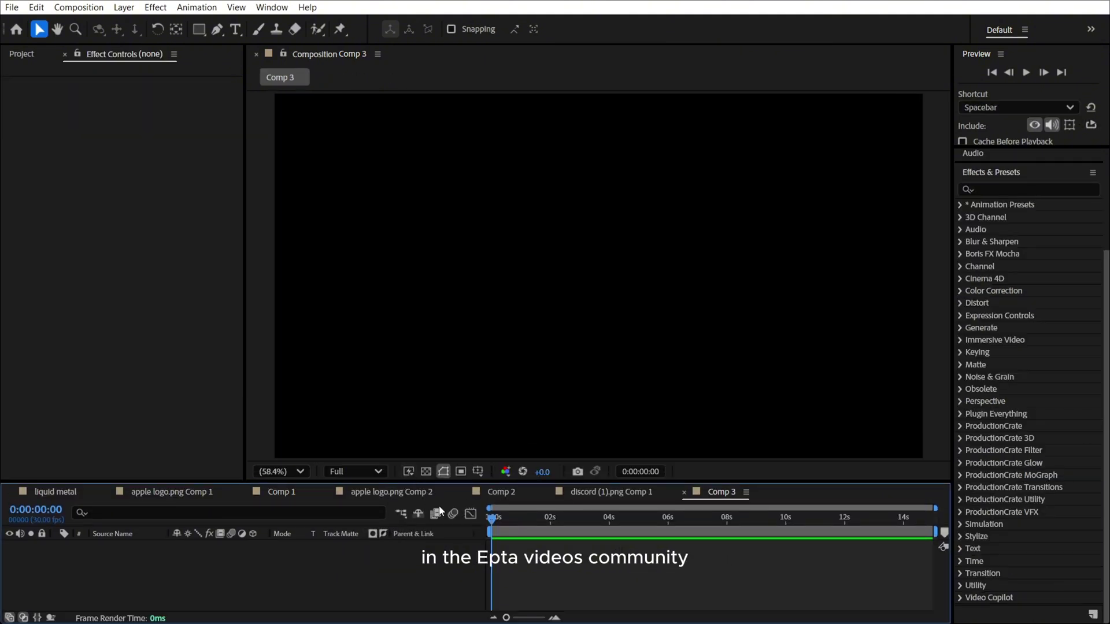
# Step: Look through the existing logo and shape compositions and scrub the shape layer animation in Comp 1
pyautogui.click(584, 491)
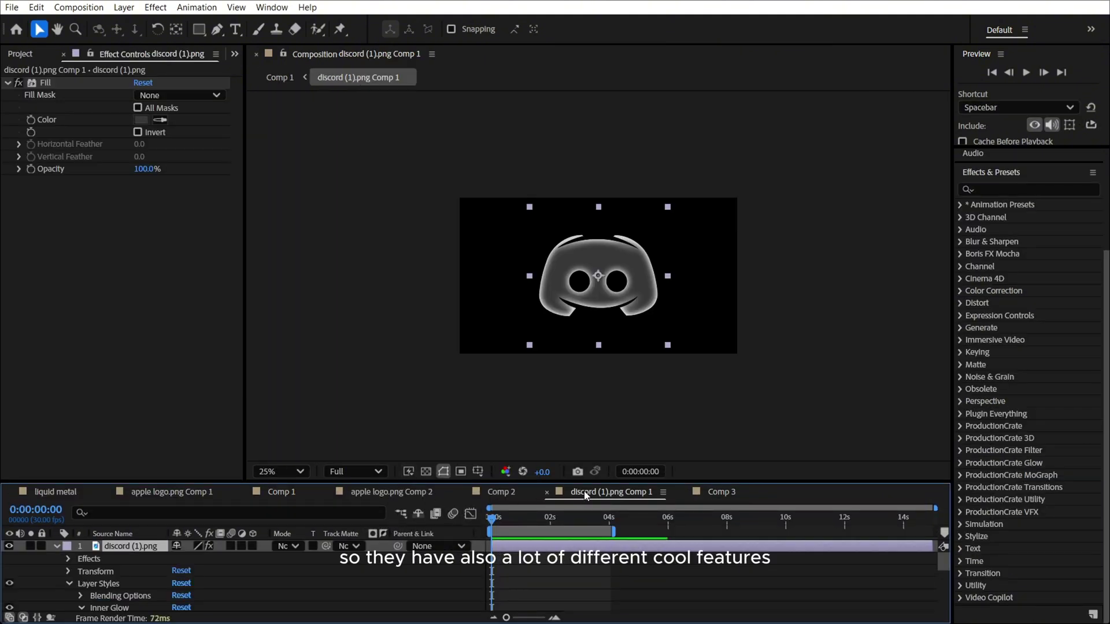
pyautogui.click(511, 491)
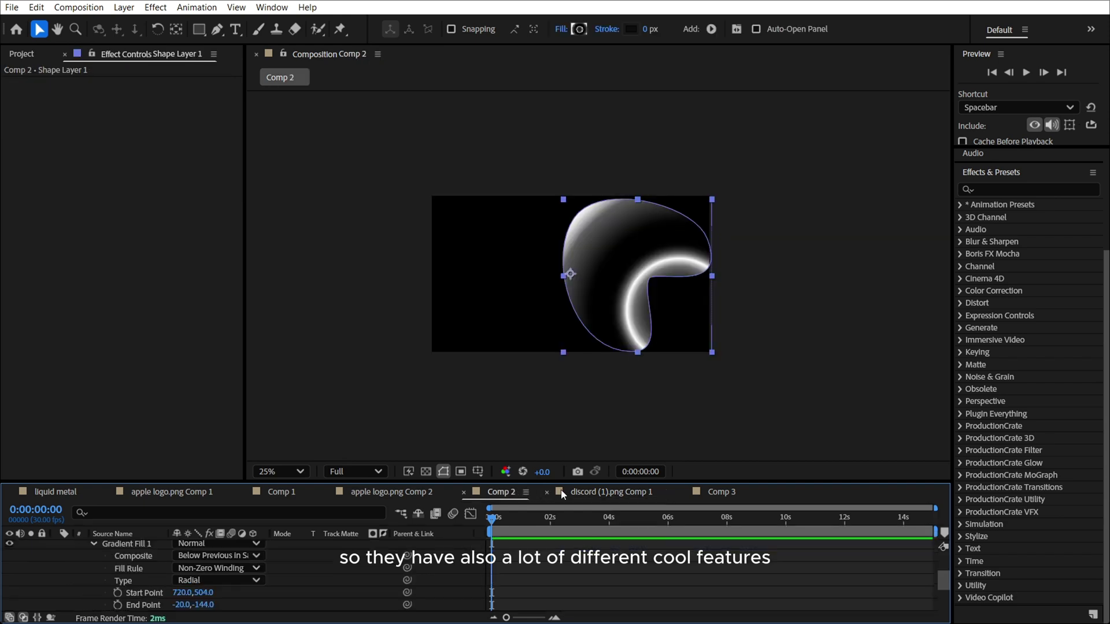
pyautogui.click(393, 491)
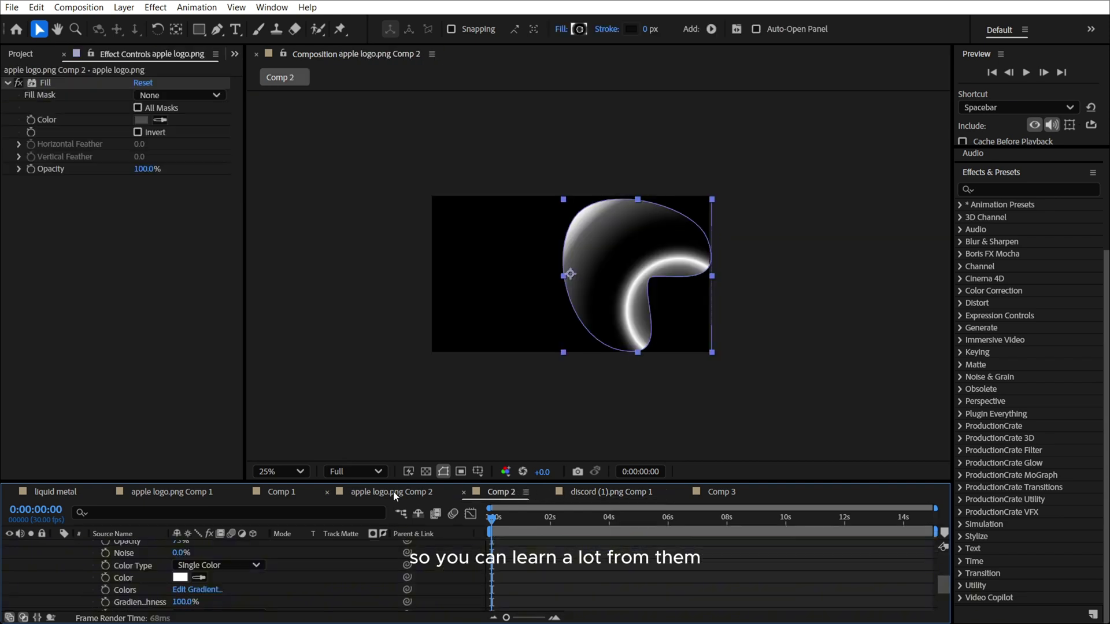
pyautogui.click(278, 492)
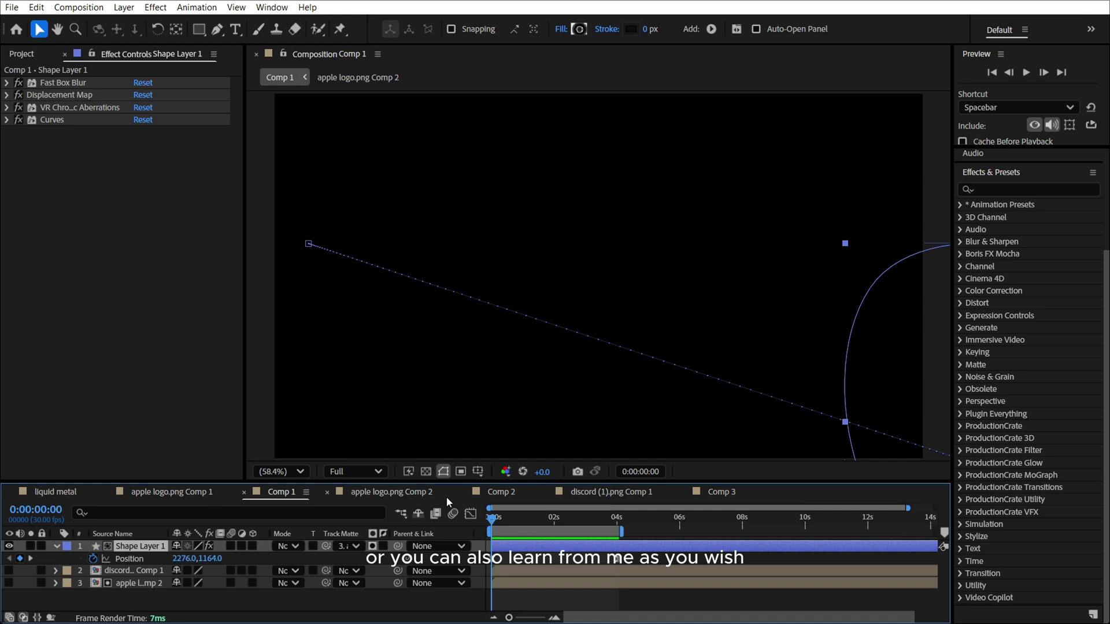
pyautogui.moveTo(499, 515); pyautogui.dragTo(541, 524)
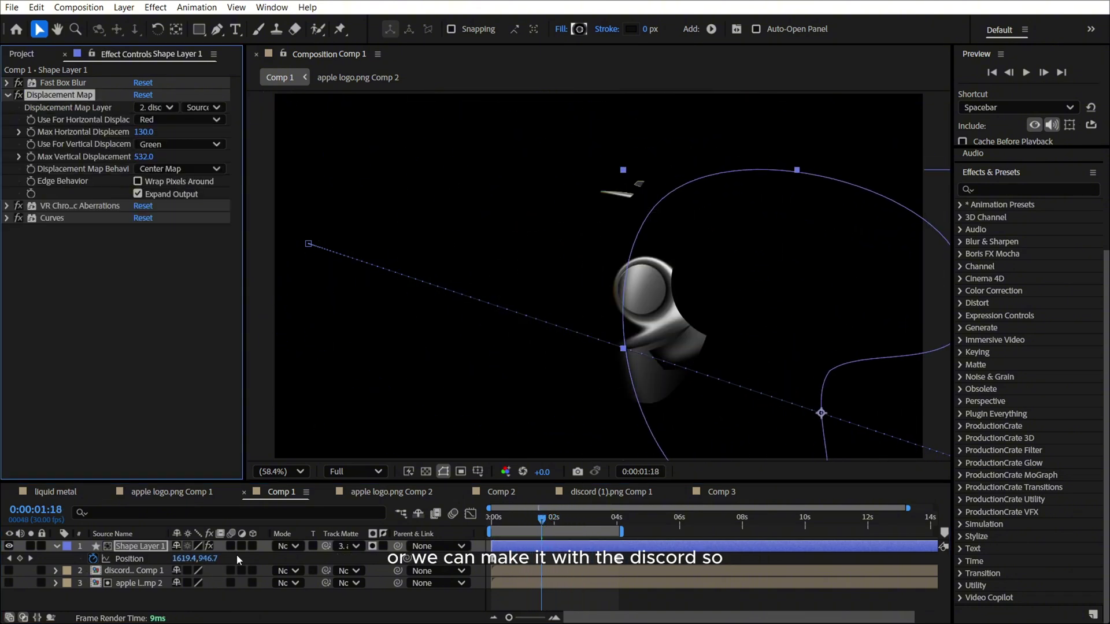
# Step: Set the discord (1).png Comp 1 layer as the track matte of Shape Layer 1 and preview the animation
pyautogui.moveTo(326, 546); pyautogui.dragTo(152, 572)
pyautogui.moveTo(577, 522)
pyautogui.mouseDown()
pyautogui.moveTo(541, 519)
pyautogui.moveTo(579, 521)
pyautogui.mouseUp()
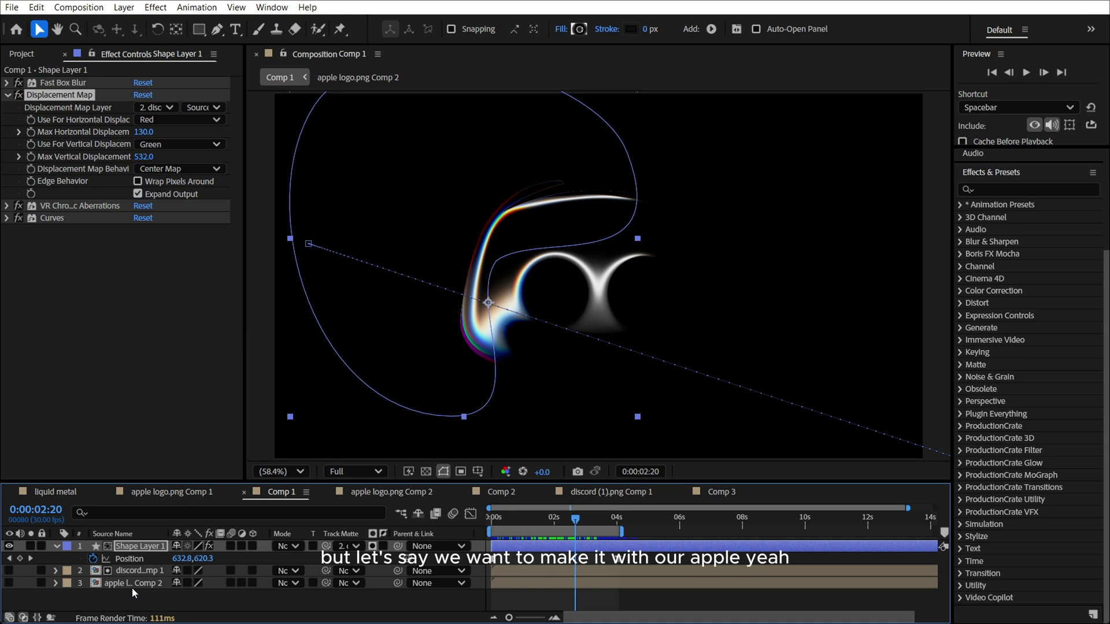
# Step: Copy the apple logo.png layer from apple logo.png Comp 2 into Comp 3
pyautogui.click(132, 584)
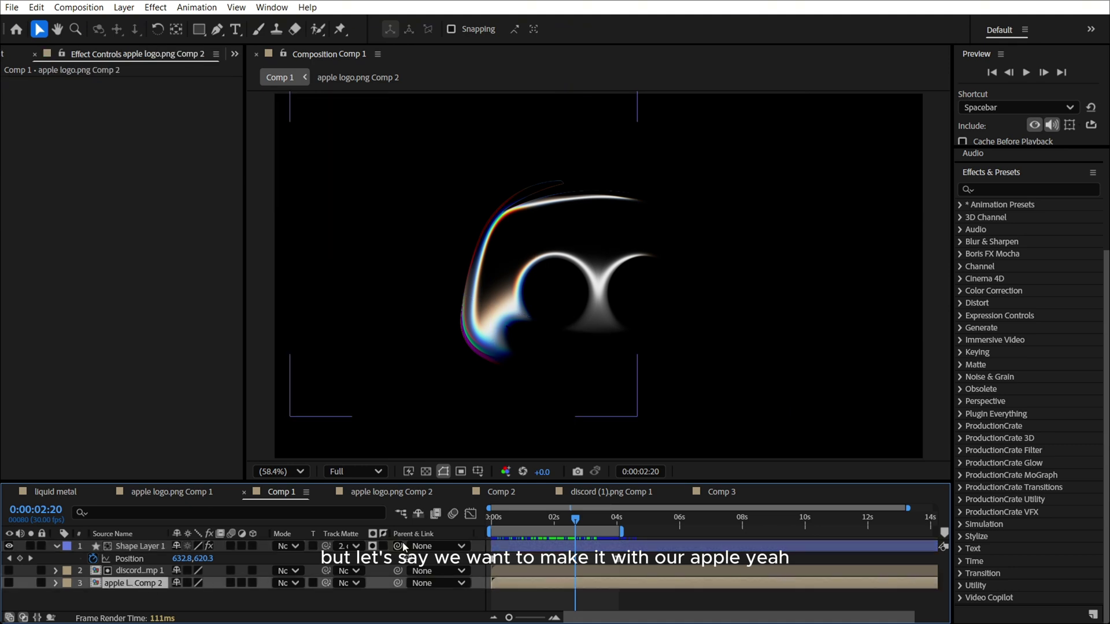
pyautogui.doubleClick(132, 584)
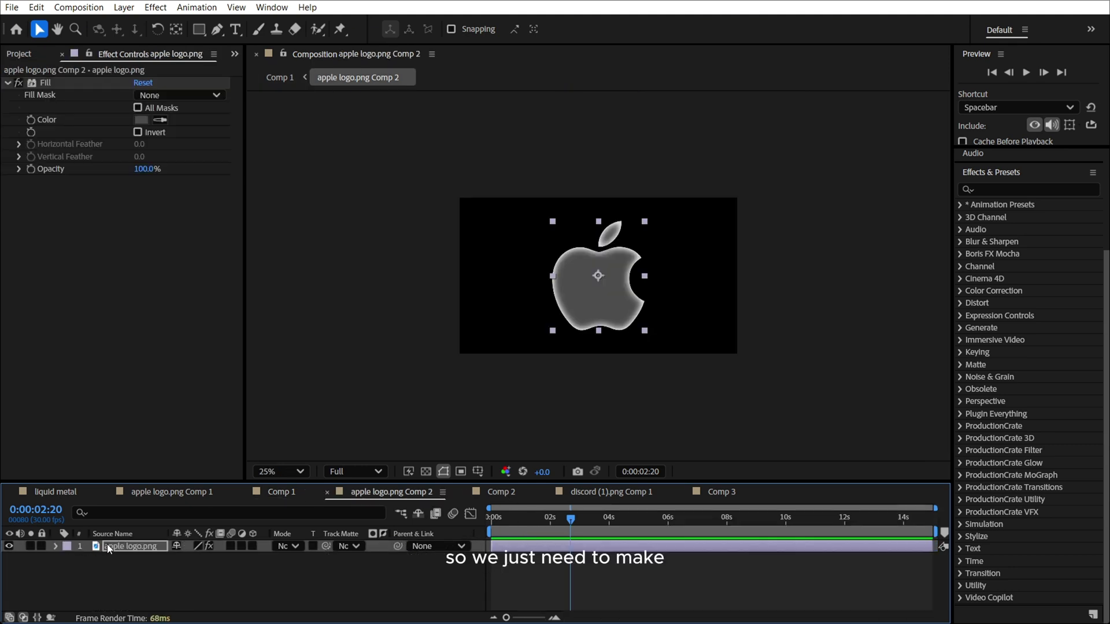
pyautogui.click(611, 492)
pyautogui.click(701, 493)
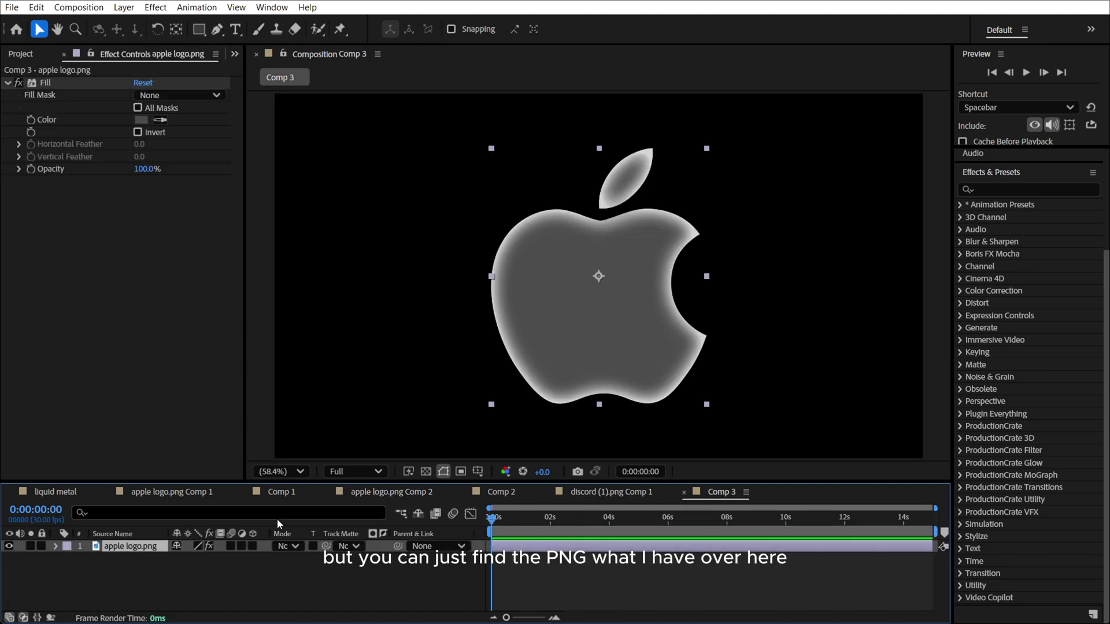
# Step: Delete the Fill effect and the Inner Glow layer style from the apple logo layer in Comp 3
pyautogui.click(50, 84)
pyautogui.press('Delete')
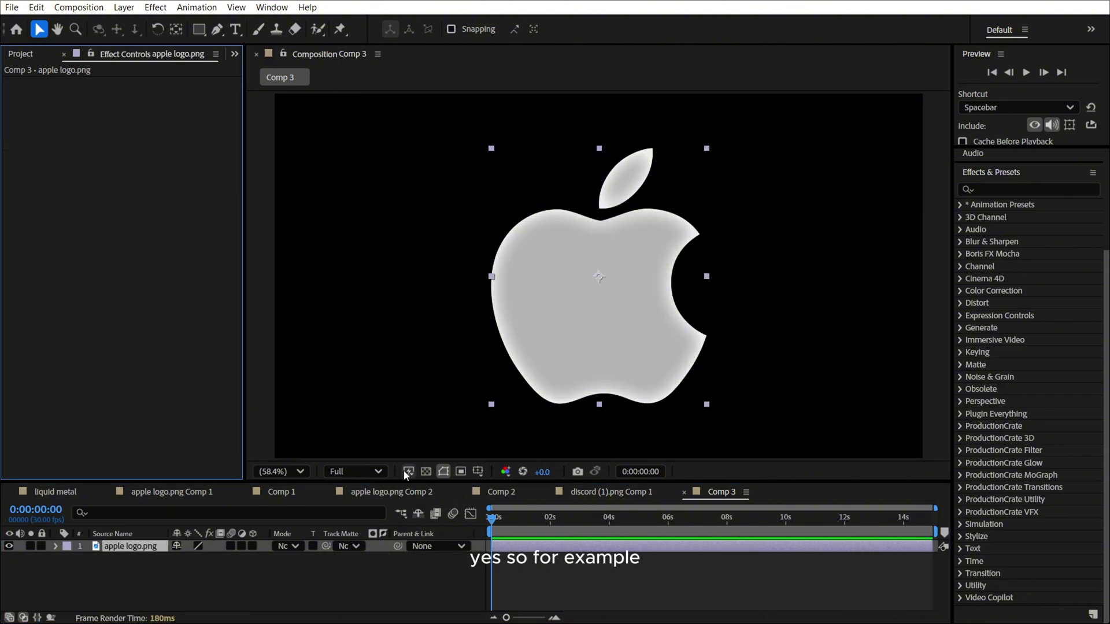
pyautogui.click(55, 546)
pyautogui.click(69, 571)
pyautogui.click(109, 596)
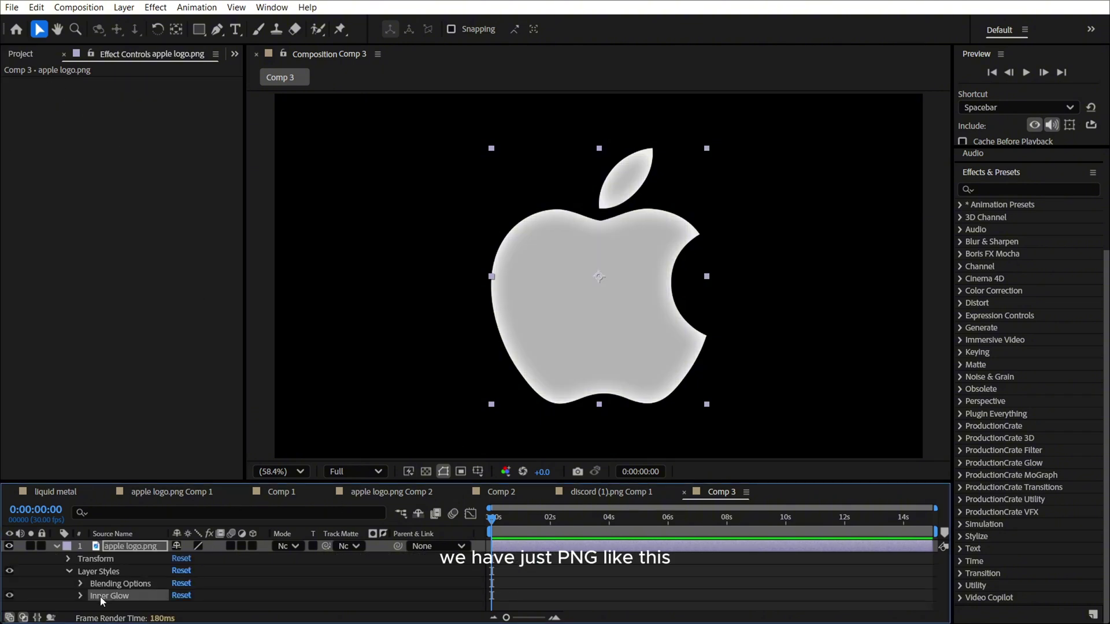
pyautogui.press('Delete')
pyautogui.click(214, 604)
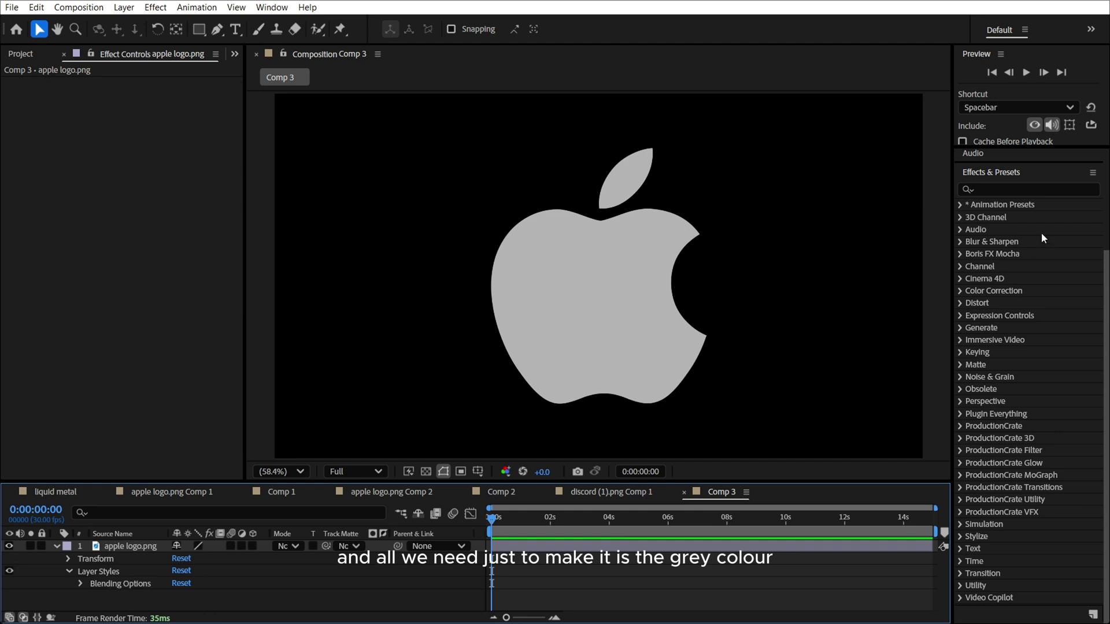
# Step: Apply the Fill effect to the apple logo layer and set its colour to white
pyautogui.click(1032, 189)
pyautogui.write('fill')
pyautogui.moveTo(1028, 431); pyautogui.dragTo(809, 371)
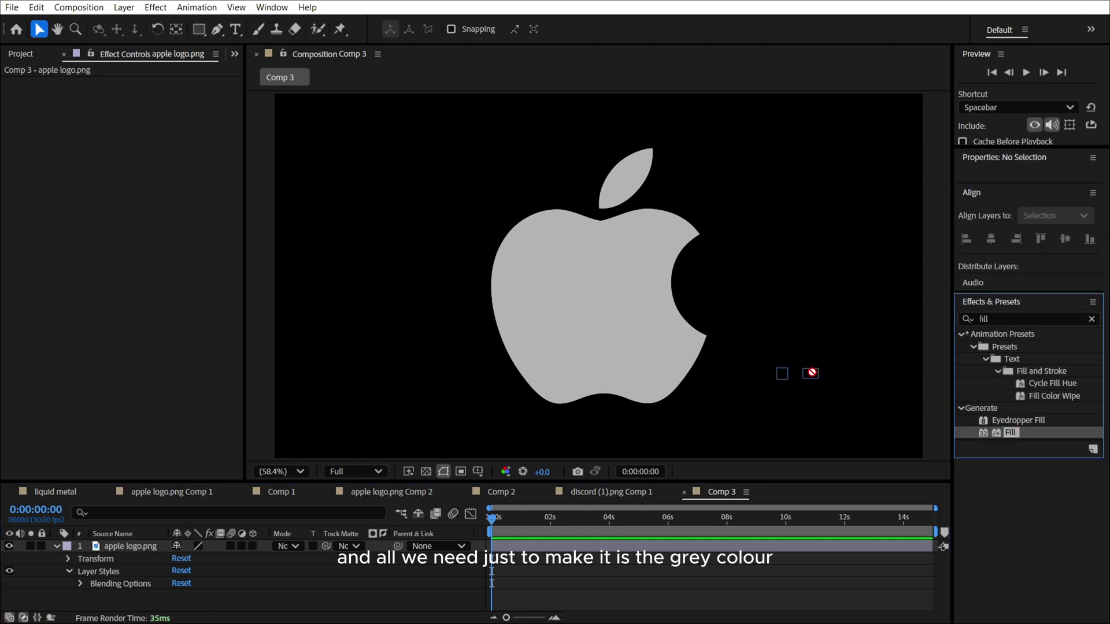
pyautogui.moveTo(127, 183); pyautogui.dragTo(127, 182)
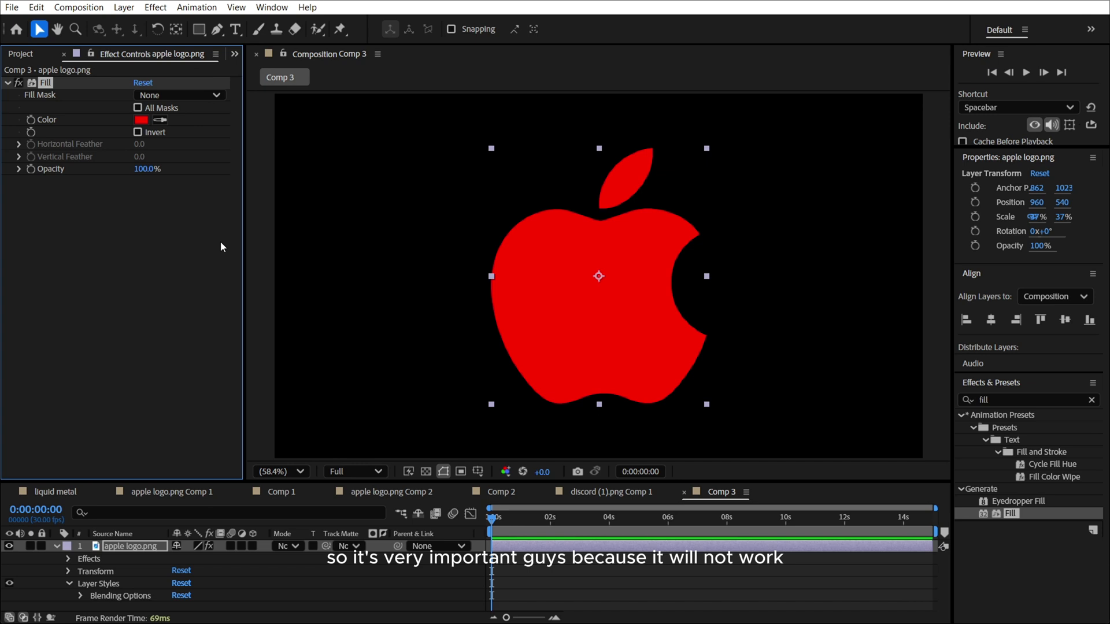
pyautogui.click(141, 120)
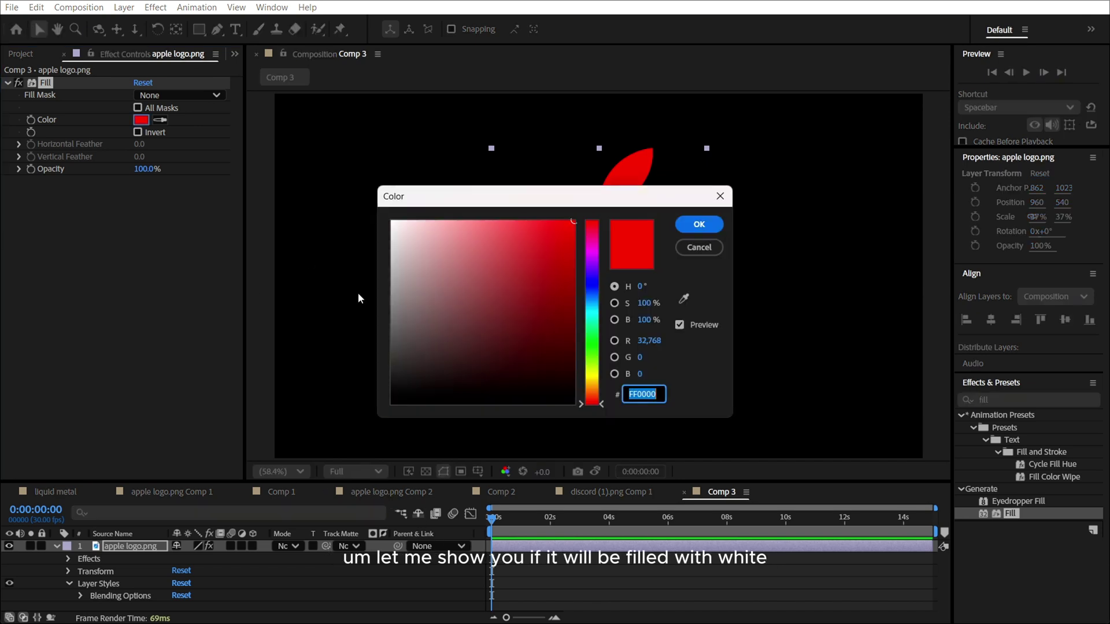
pyautogui.click(699, 224)
# Step: Change the Discord logo's Fill colour to FFFFFF in discord (1).png Comp 1
pyautogui.click(172, 491)
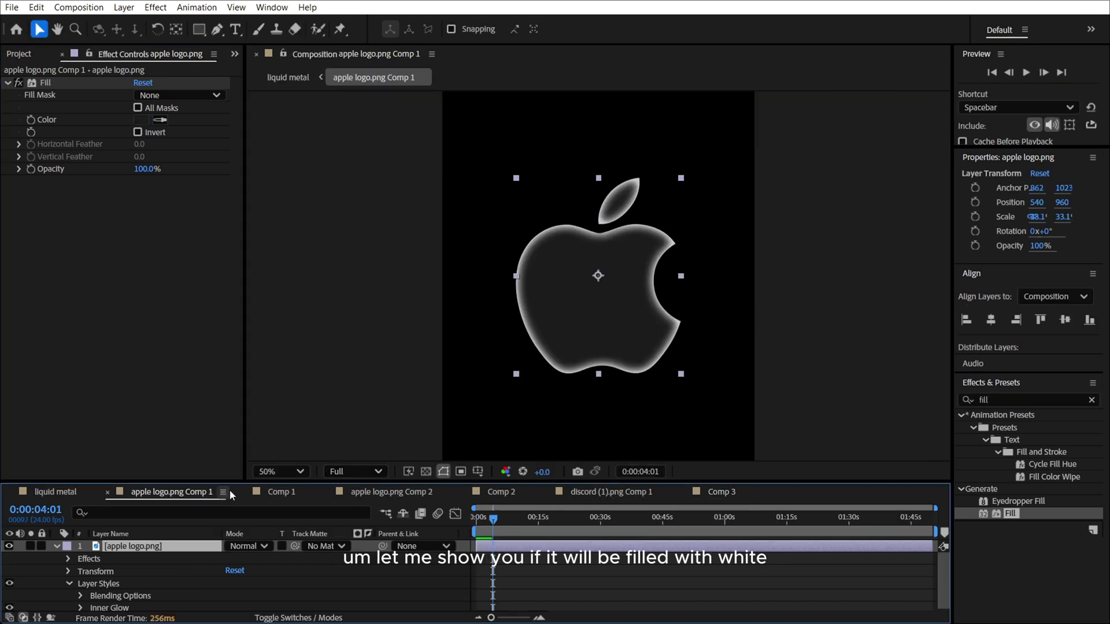
pyautogui.click(282, 492)
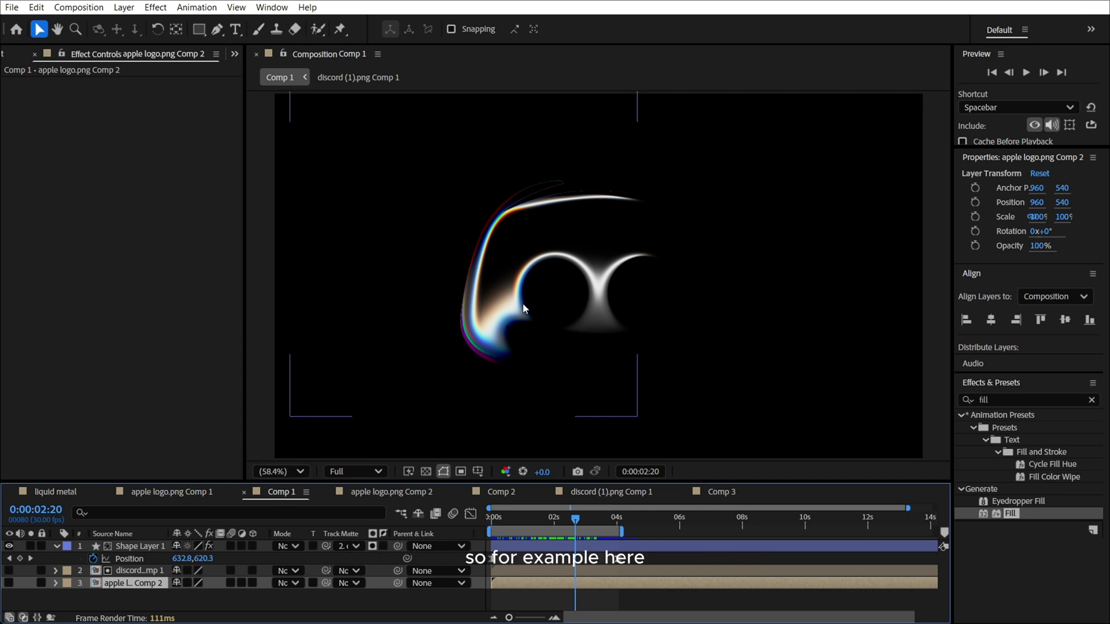
pyautogui.click(481, 344)
pyautogui.click(586, 492)
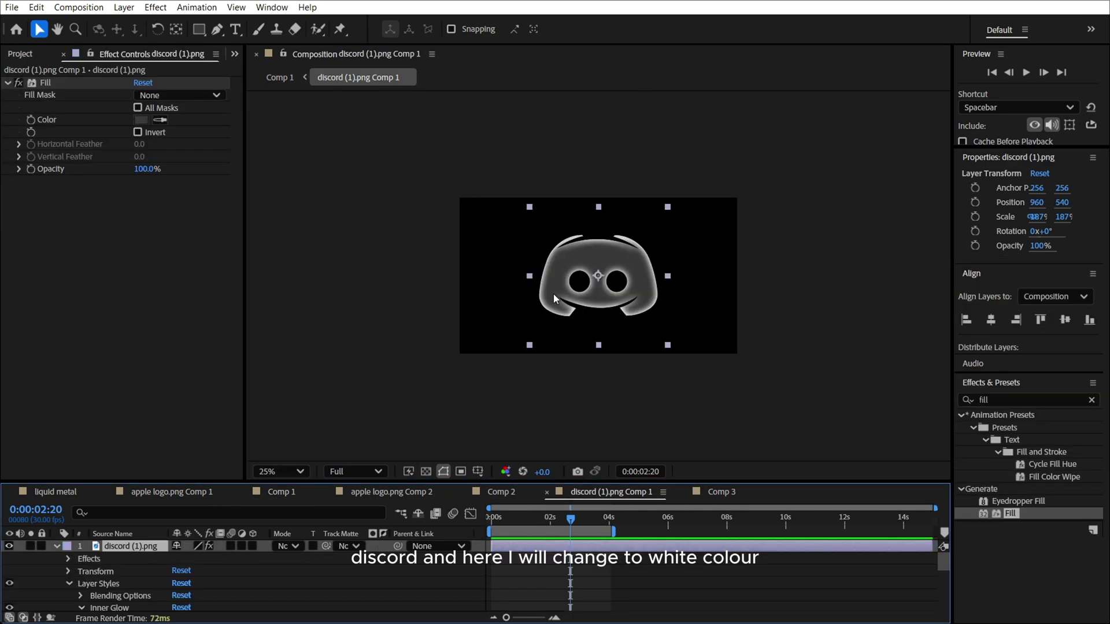
pyautogui.click(146, 122)
pyautogui.write('FFFFFF')
pyautogui.click(682, 230)
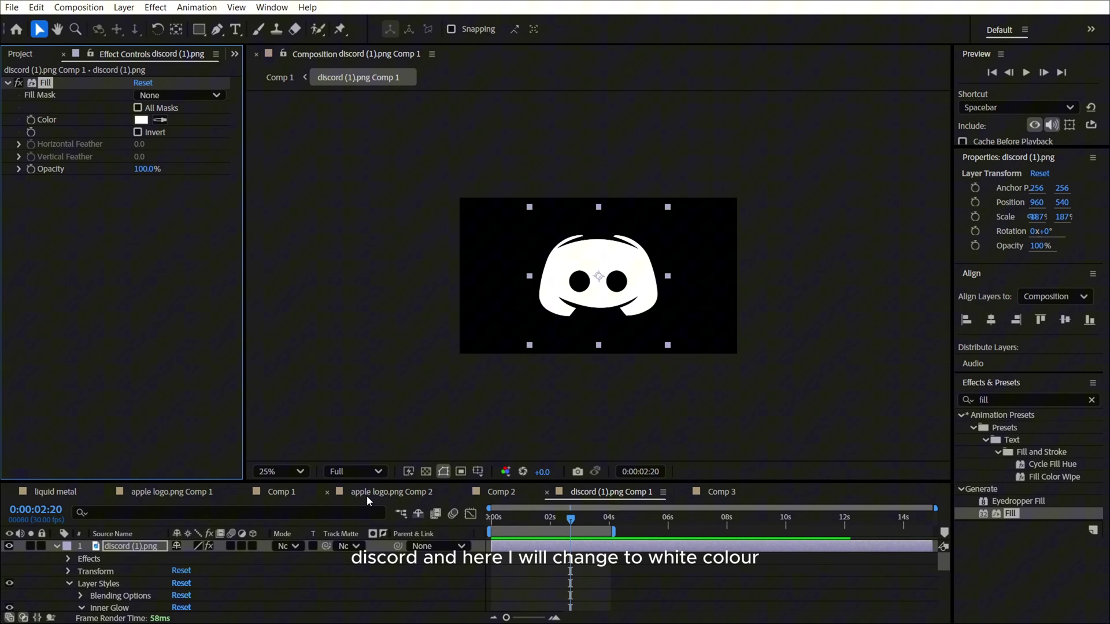
# Step: Scrub Comp 1 to check the white Discord logo, and undo the Fill colour change
pyautogui.click(281, 492)
pyautogui.moveTo(581, 521); pyautogui.dragTo(559, 523)
pyautogui.hotkey('ctrl', 'z')
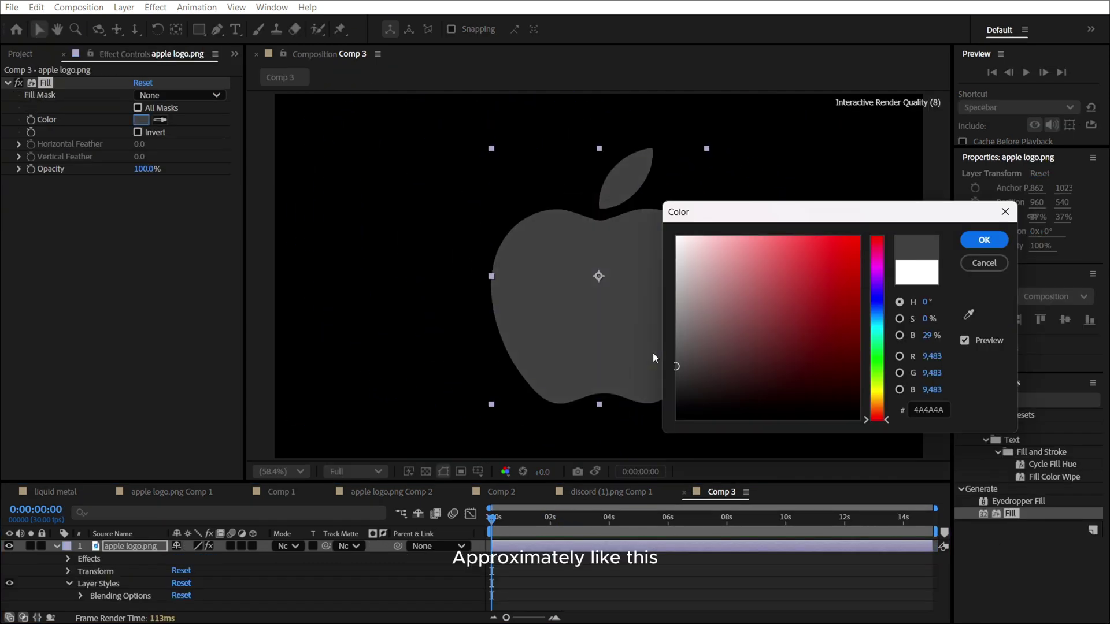
# Step: Set the apple logo's Fill colour in Comp 3 to dark grey, about 4A4A4A, and add an Inner Glow layer style
pyautogui.click(712, 331)
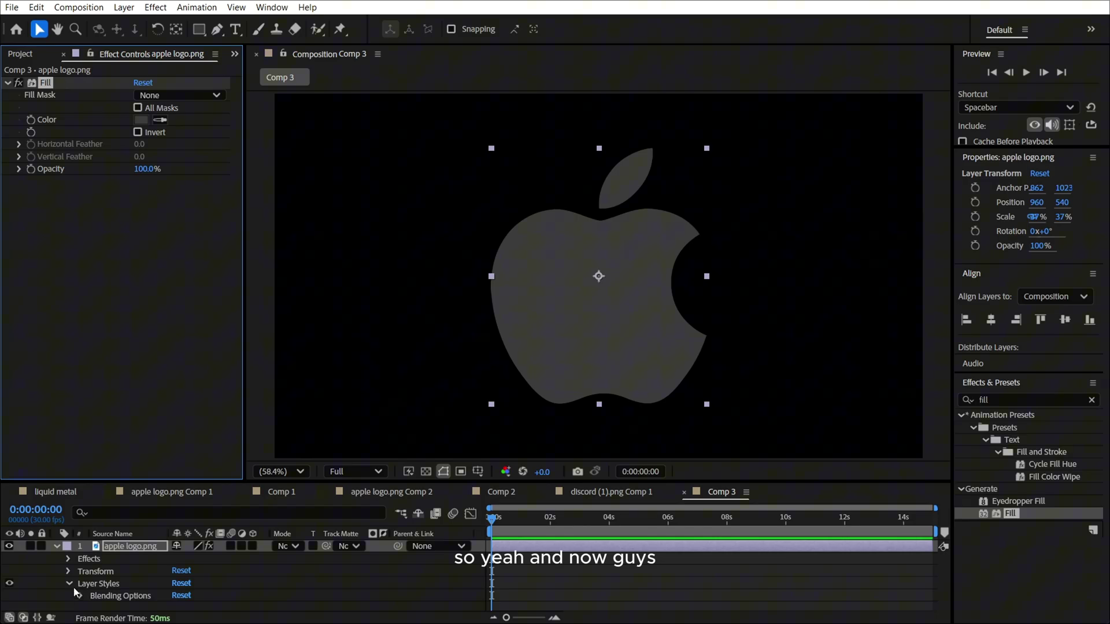
pyautogui.rightClick(549, 324)
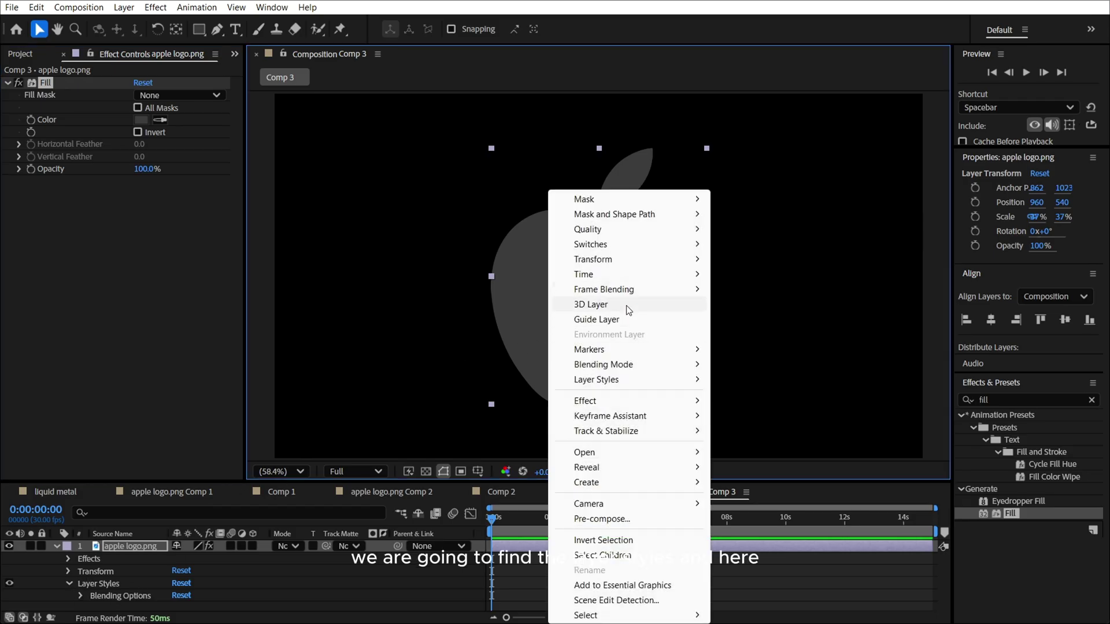
pyautogui.moveTo(625, 377)
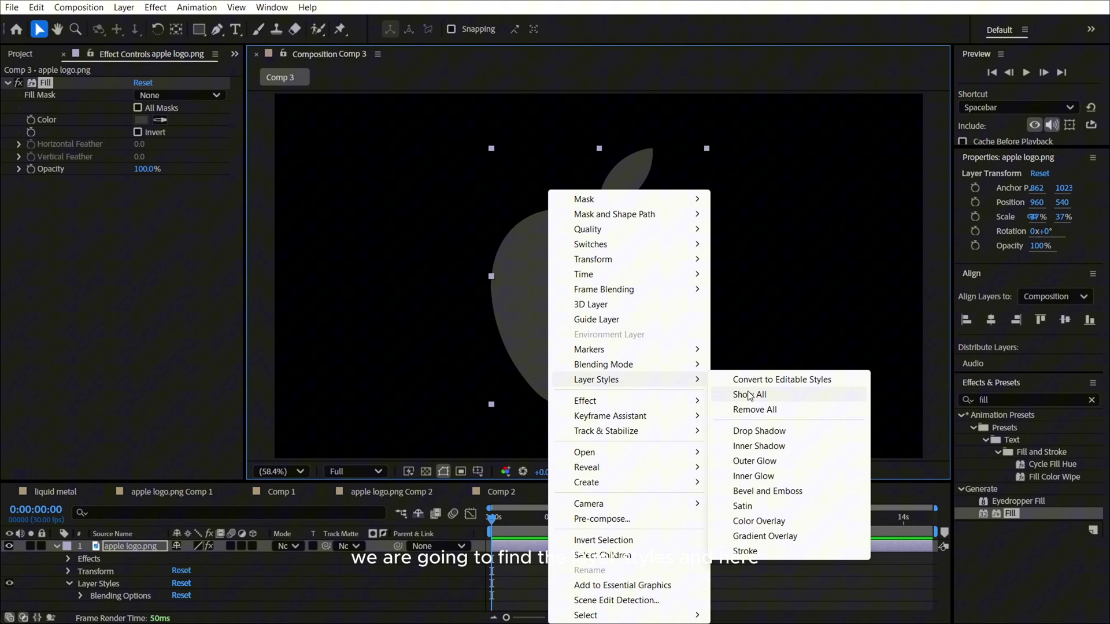
pyautogui.click(755, 476)
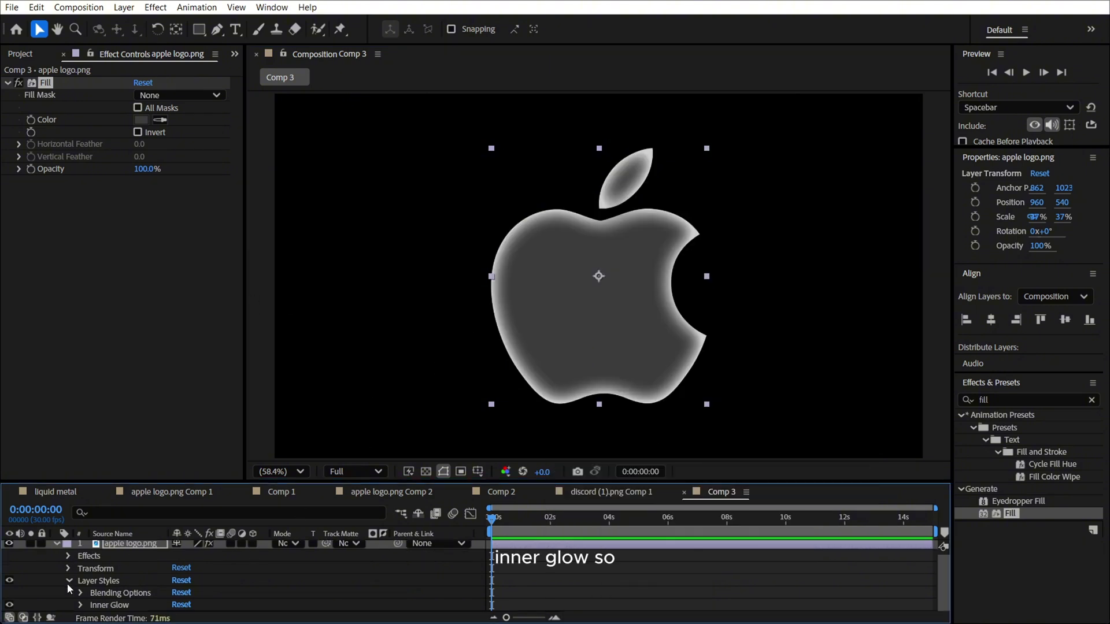
# Step: Set the apple logo's Inner Glow size to 57
pyautogui.click(80, 604)
pyautogui.scroll(-5, 156, 592)
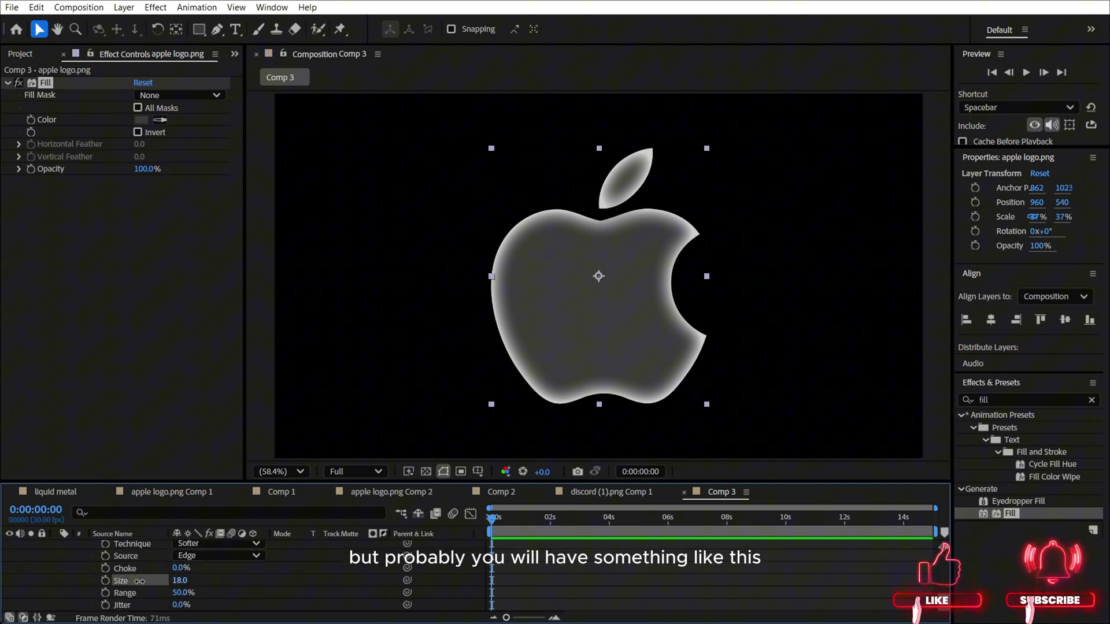
pyautogui.moveTo(139, 581); pyautogui.dragTo(166, 583)
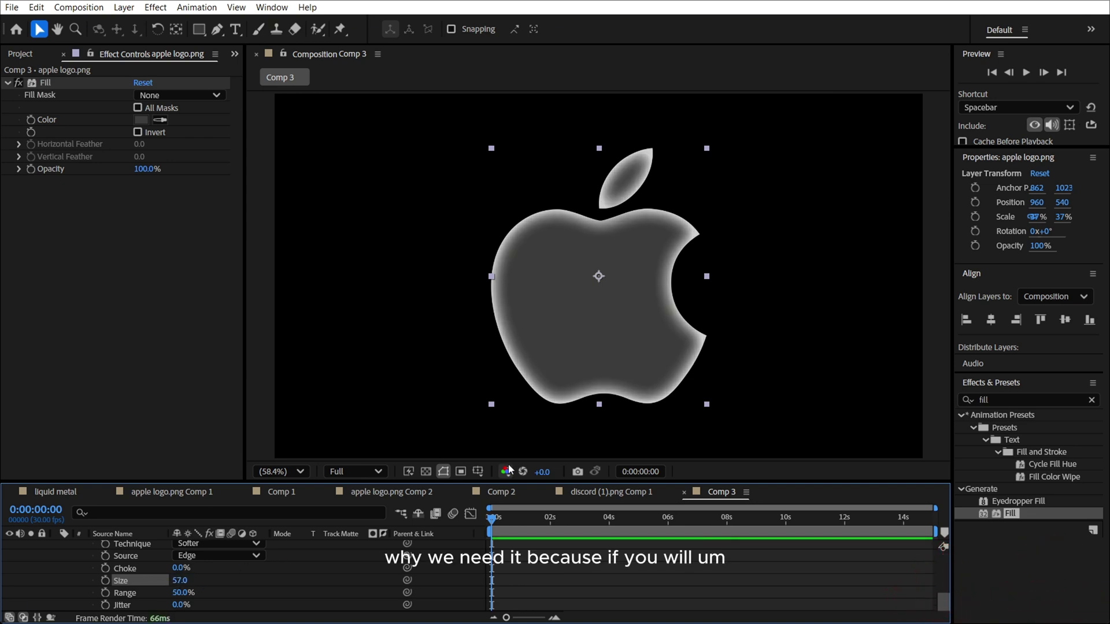
# Step: Review the Discord logo reveal in Comp 1 and the logo precompositions that use the inner glow
pyautogui.click(193, 496)
pyautogui.click(281, 492)
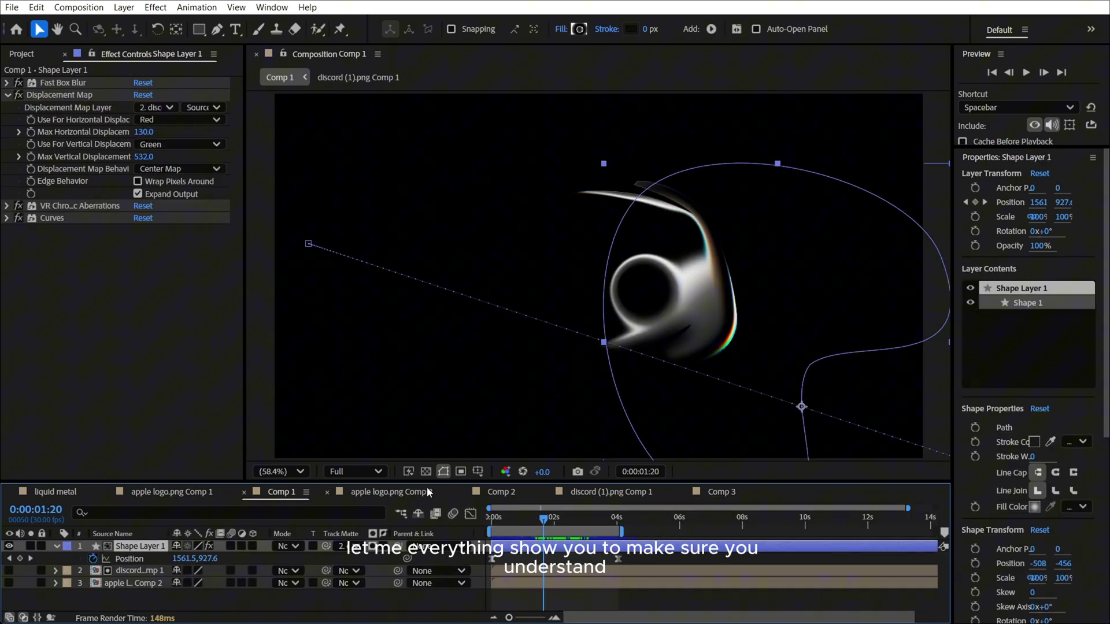
pyautogui.click(396, 492)
pyautogui.click(277, 492)
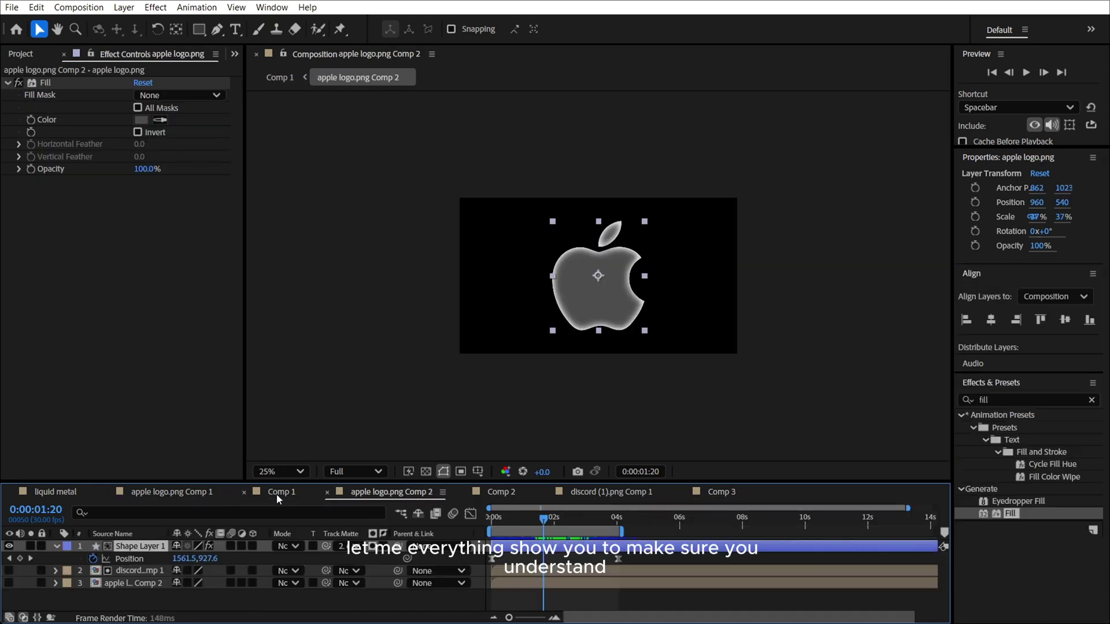
pyautogui.click(576, 493)
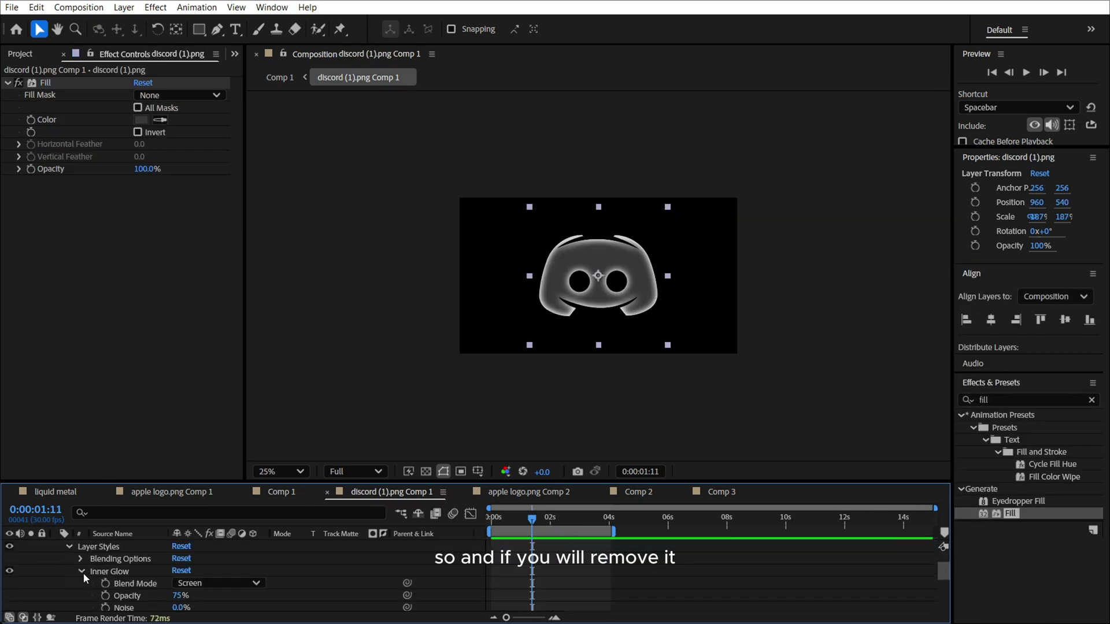
# Step: Delete the Inner Glow style from the Discord logo and scrub Comp 1 to compare the effect without it
pyautogui.click(118, 573)
pyautogui.press('Delete')
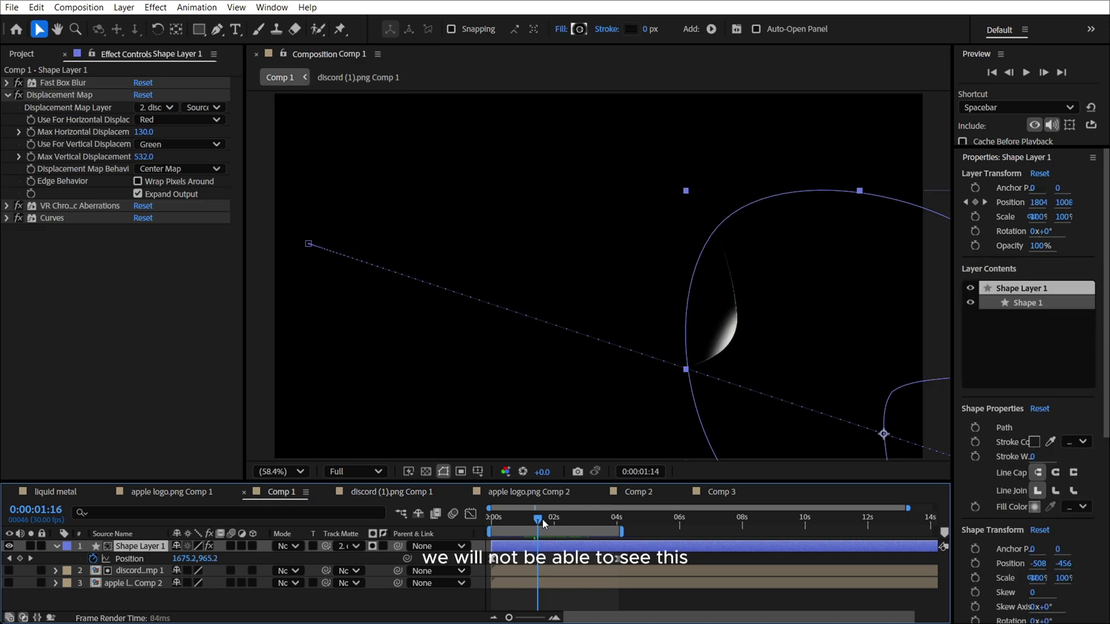
pyautogui.moveTo(542, 523); pyautogui.dragTo(554, 526)
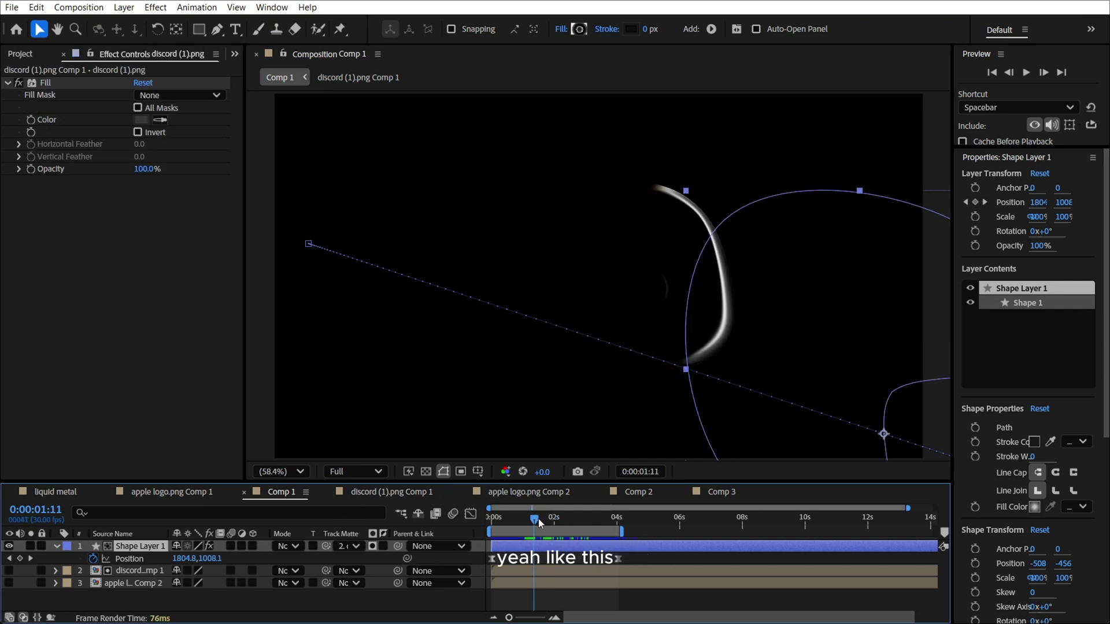
pyautogui.moveTo(538, 523); pyautogui.dragTo(614, 533)
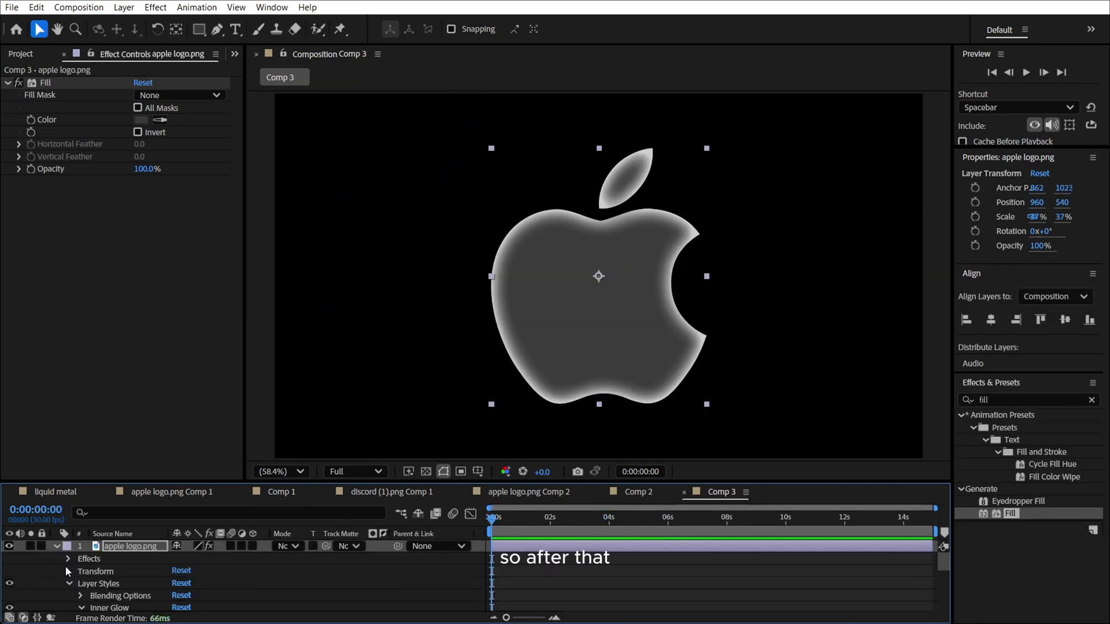
# Step: Pre-compose the apple logo layer in Comp 3 with the default settings
pyautogui.click(55, 546)
pyautogui.click(110, 549)
pyautogui.rightClick(111, 549)
pyautogui.click(189, 452)
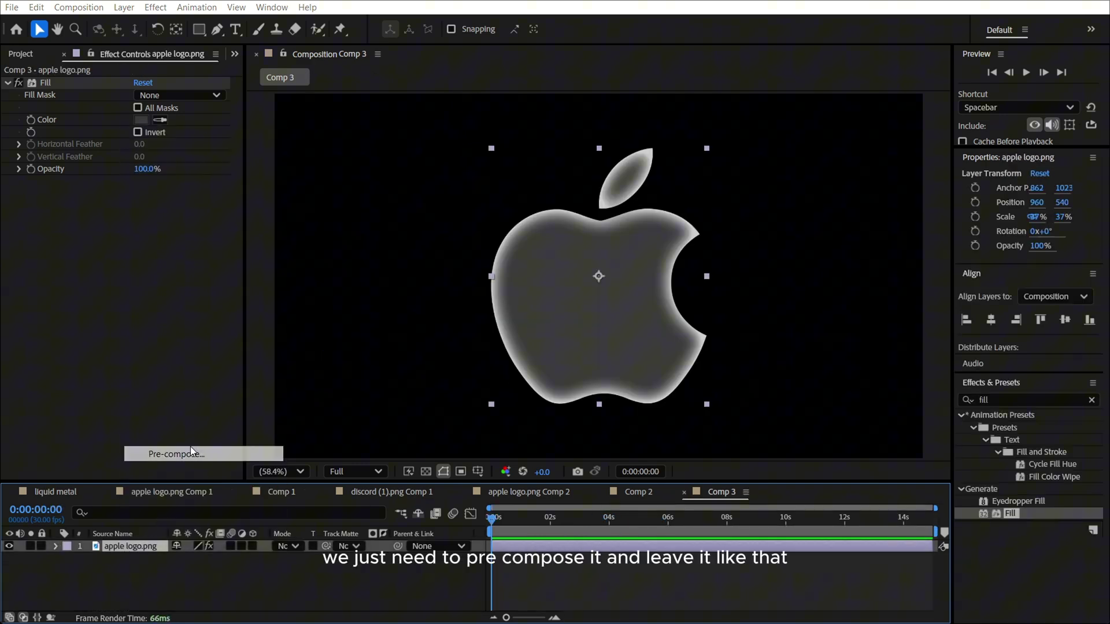
pyautogui.press('Return')
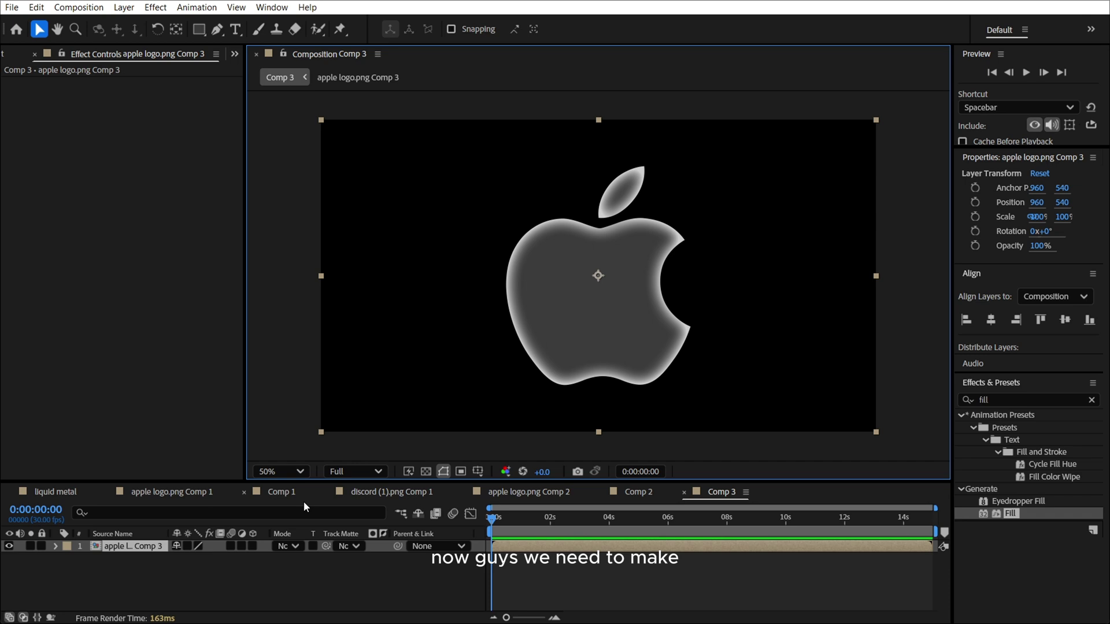
# Step: Copy Shape Layer 1 from Comp 1 into Comp 3, above the apple logo precomposition
pyautogui.click(290, 567)
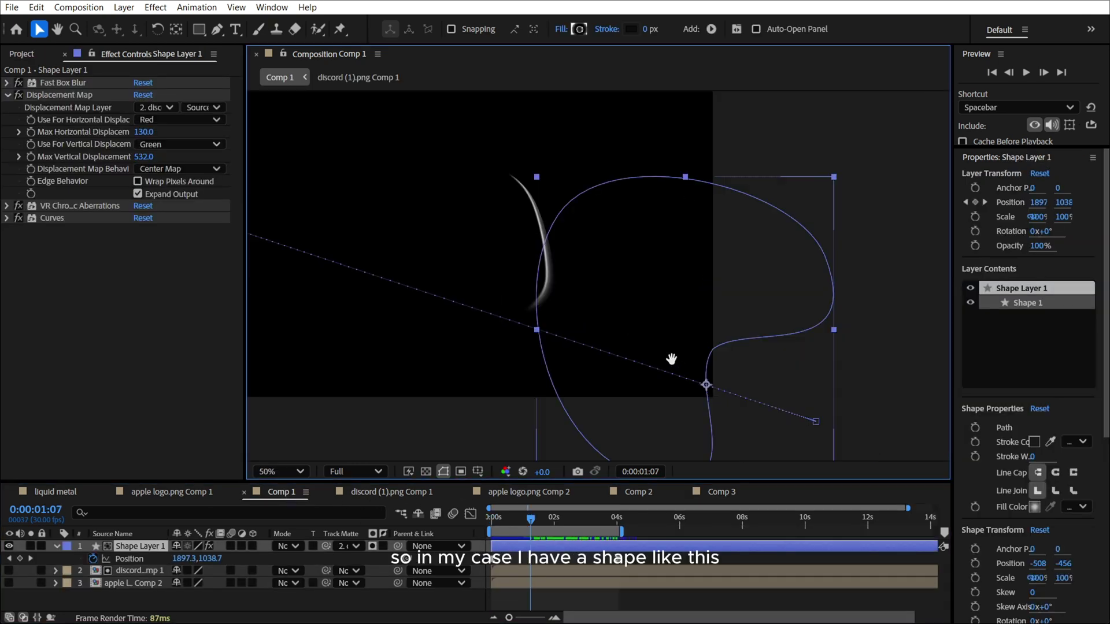
pyautogui.moveTo(672, 359); pyautogui.dragTo(600, 328)
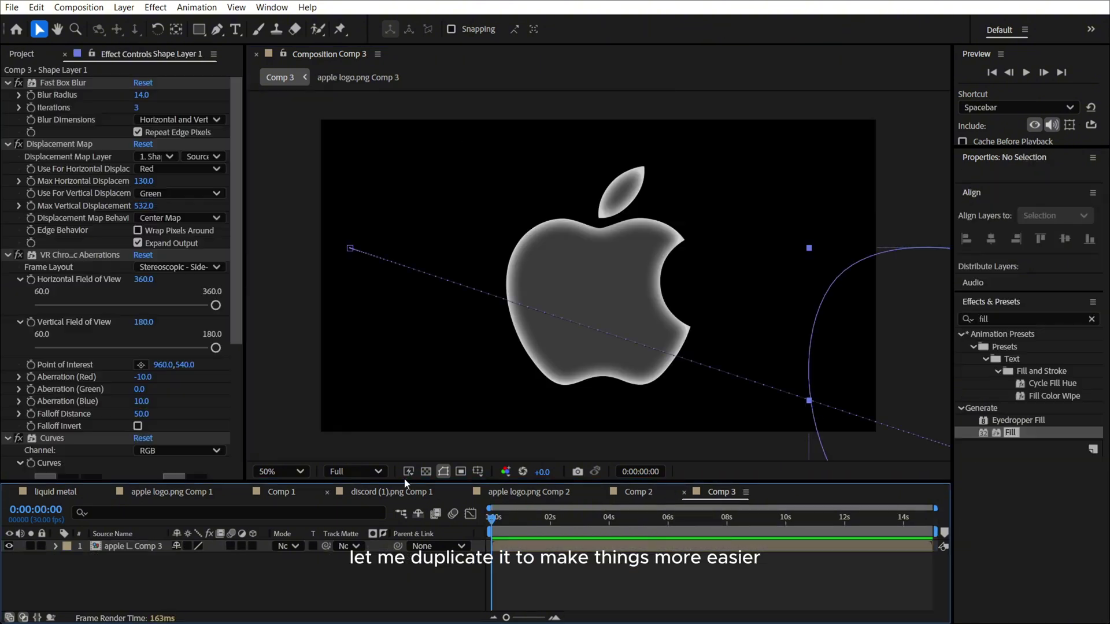
pyautogui.click(843, 371)
pyautogui.click(842, 366)
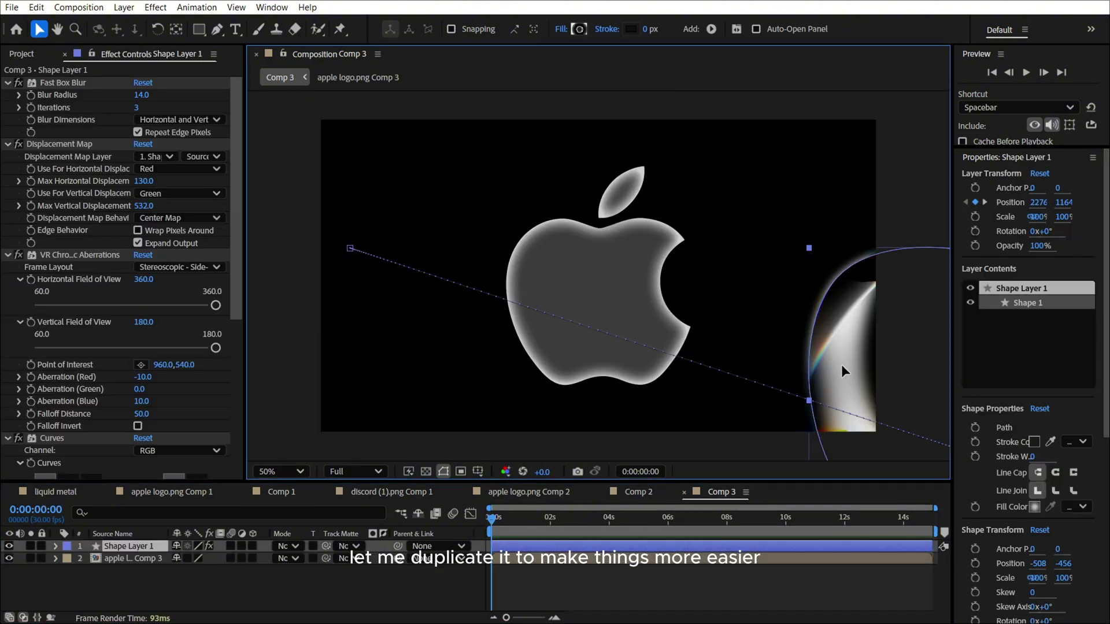
# Step: Remove the Position keyframes from Shape Layer 1 in Comp 3 and move the shape over the logo, to about 786, 780
pyautogui.press('u')
pyautogui.click(584, 568)
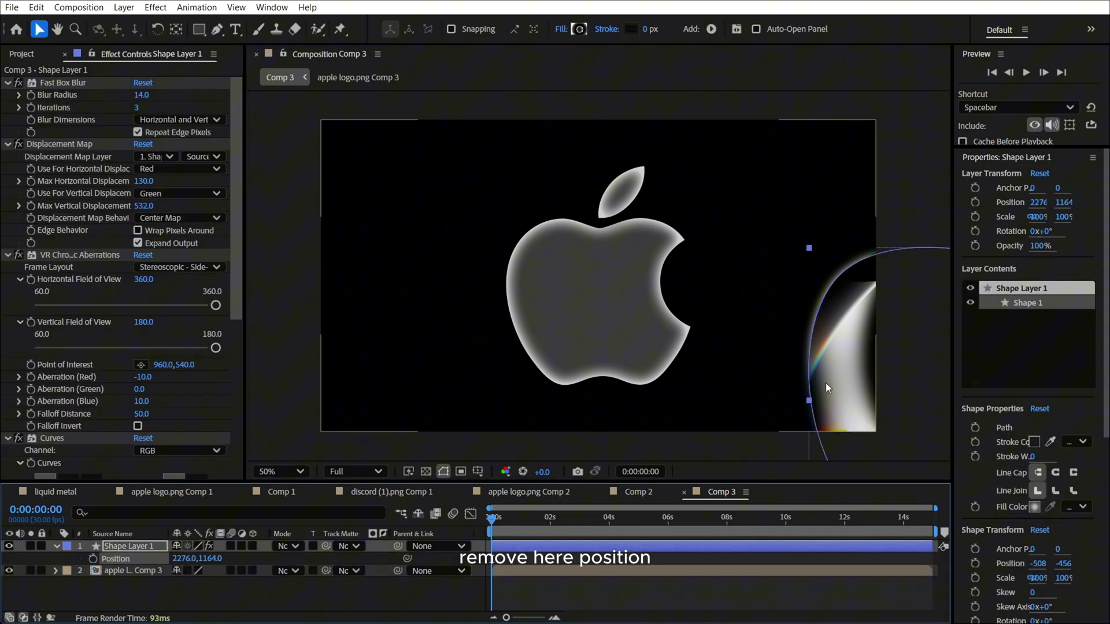
pyautogui.moveTo(825, 382); pyautogui.dragTo(395, 271)
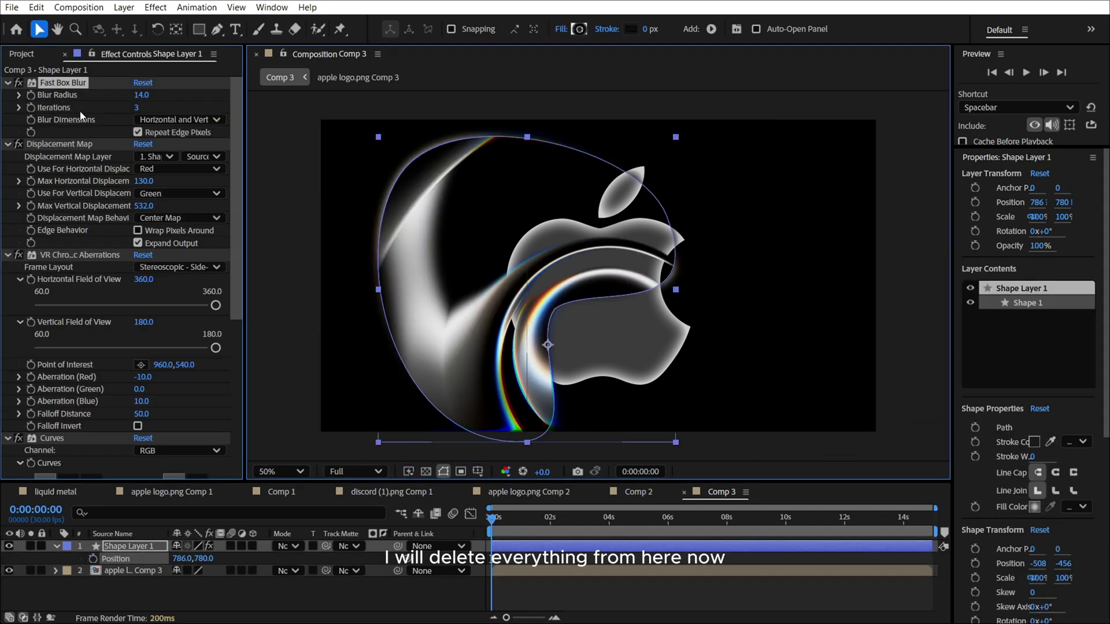
# Step: Delete all effects from Shape Layer 1 and shift the plain gradient shape to about 694, 748
pyautogui.scroll(-5, 82, 115)
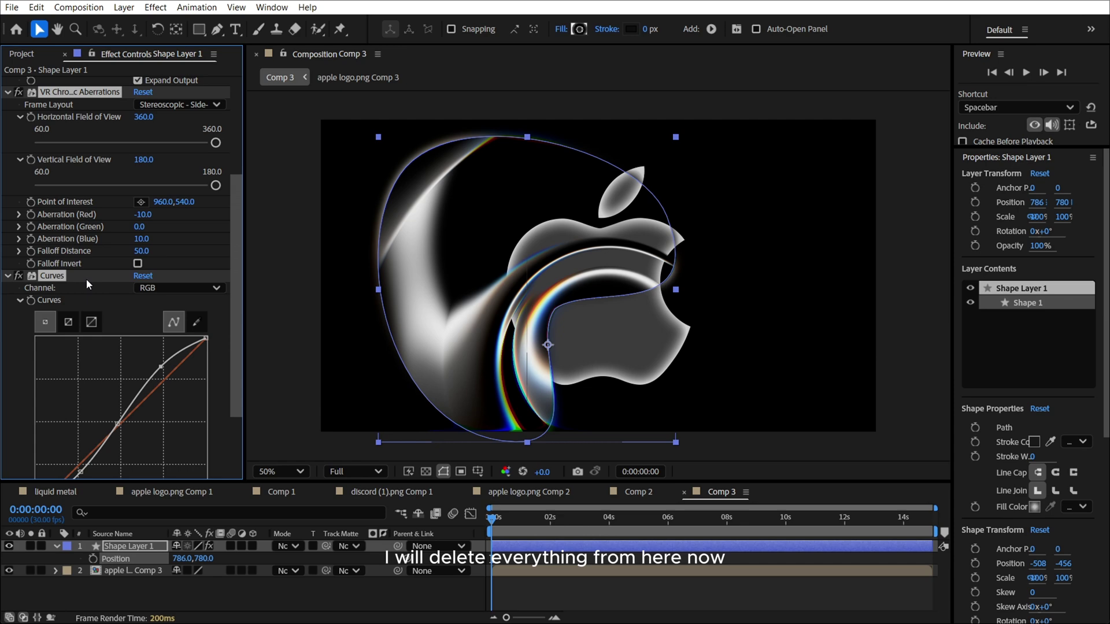
pyautogui.press('Delete')
pyautogui.moveTo(492, 289); pyautogui.dragTo(463, 281)
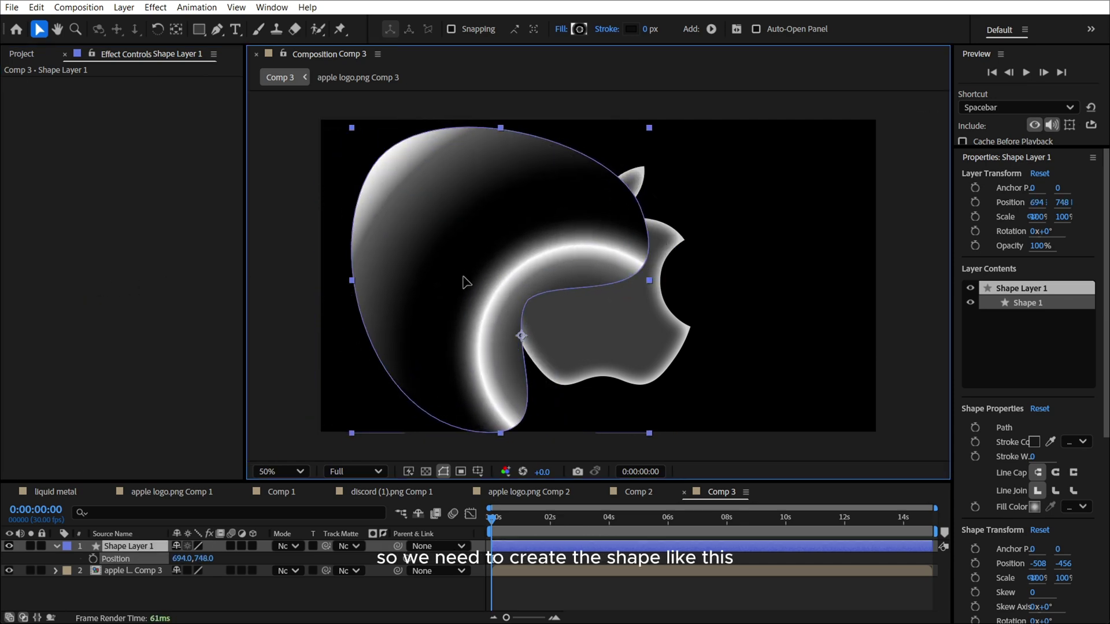
# Step: Hide the apple logo precomposition and move Shape Layer 1 to about 604, 730, leaving it deselected
pyautogui.click(10, 572)
pyautogui.moveTo(402, 378); pyautogui.dragTo(376, 373)
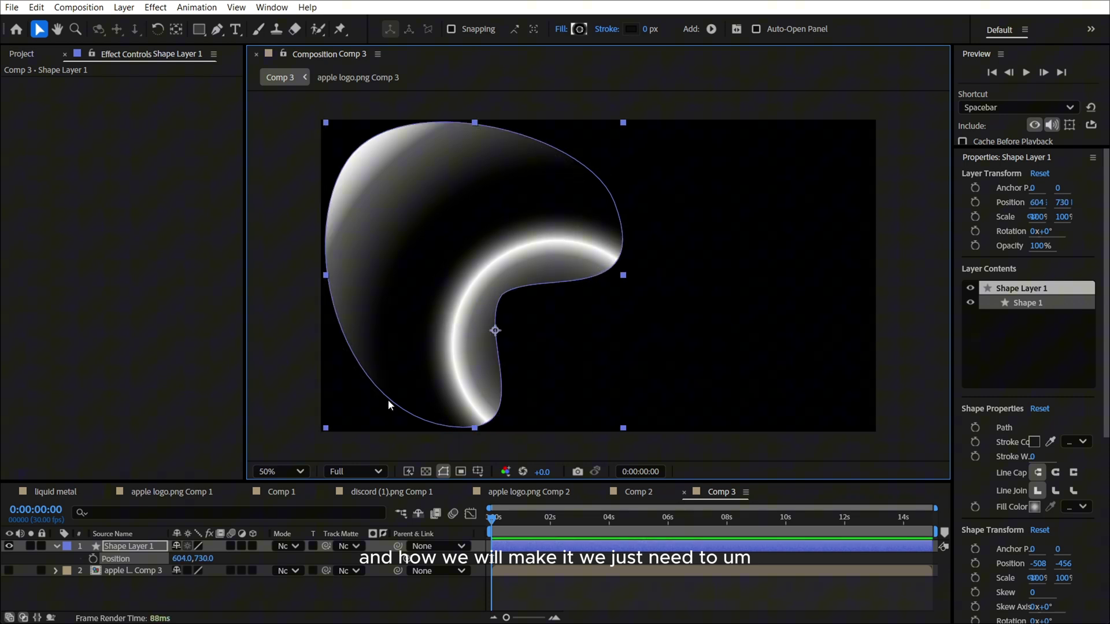
pyautogui.click(340, 592)
# Step: Draw a closed four-point shape with the Pen tool as a new shape layer beside the reference shape
pyautogui.click(217, 29)
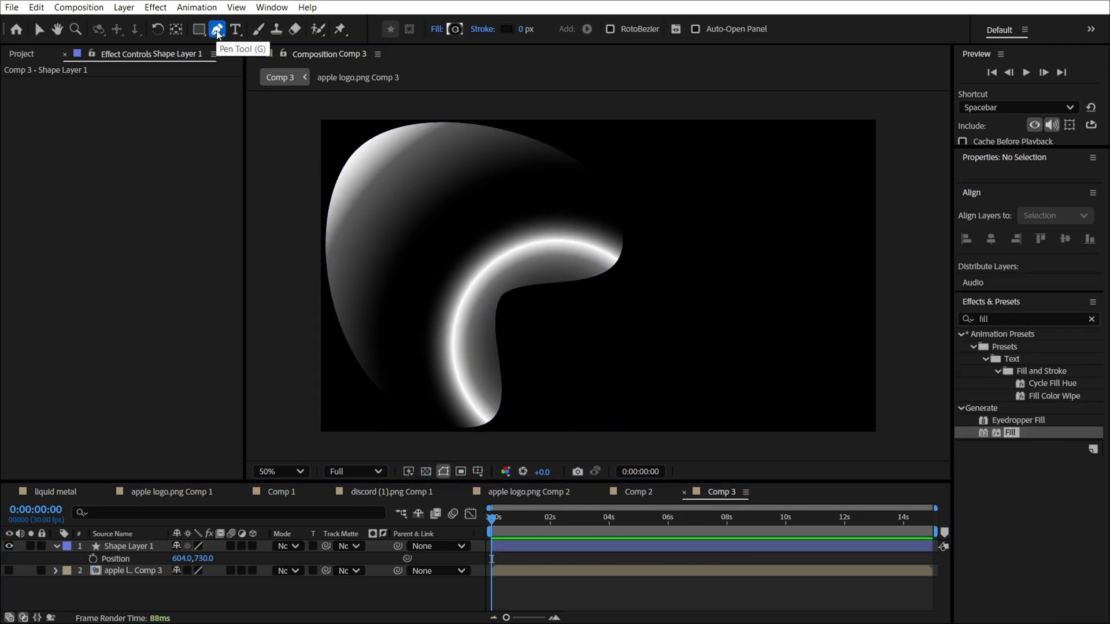
pyautogui.click(650, 211)
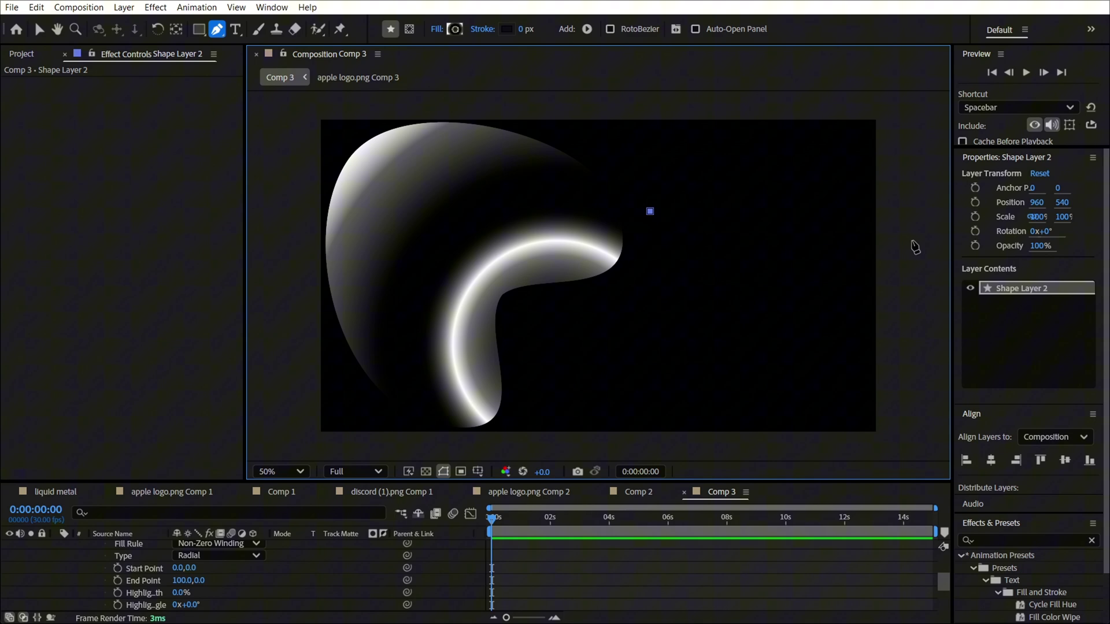
pyautogui.click(912, 241)
pyautogui.click(803, 321)
pyautogui.click(794, 438)
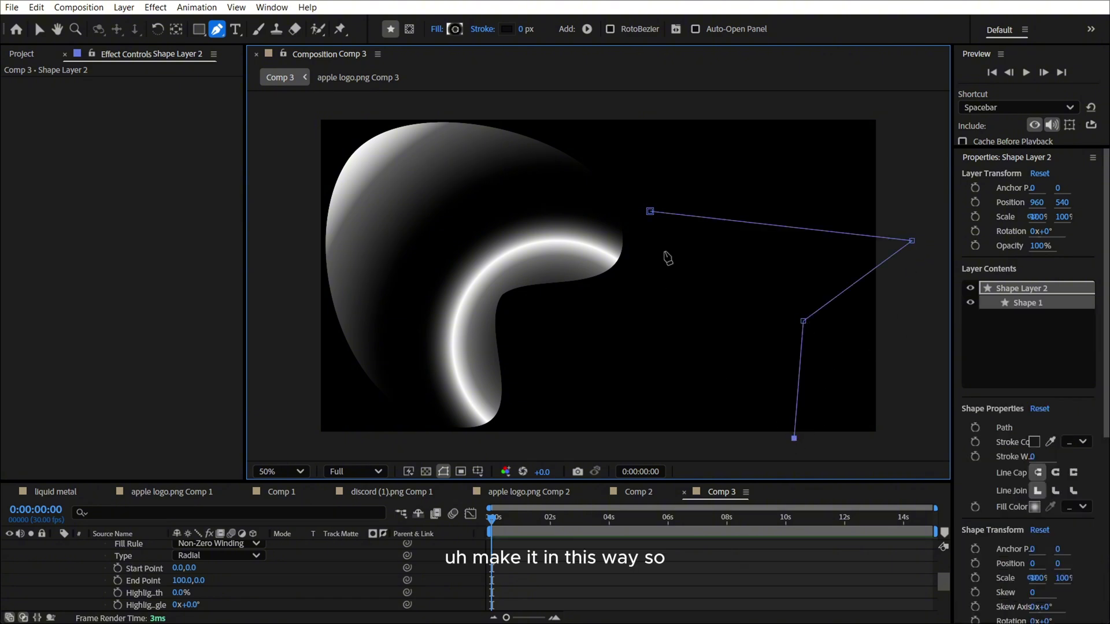
pyautogui.click(650, 211)
# Step: Curve and reposition the new shape's four points and their handles into a smooth bean form like the reference shape
pyautogui.moveTo(794, 438); pyautogui.dragTo(767, 395)
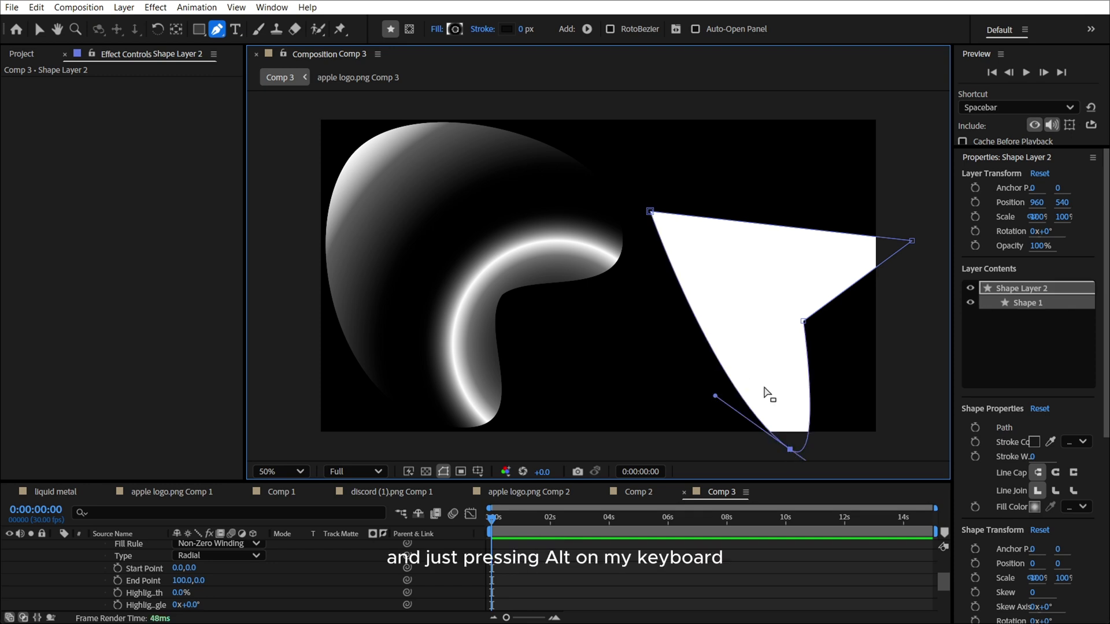
pyautogui.moveTo(650, 211); pyautogui.dragTo(694, 135)
pyautogui.moveTo(912, 240); pyautogui.dragTo(948, 266)
pyautogui.moveTo(803, 321); pyautogui.dragTo(781, 358)
pyautogui.moveTo(803, 321); pyautogui.dragTo(813, 312)
pyautogui.moveTo(715, 396); pyautogui.dragTo(708, 449)
pyautogui.moveTo(872, 213); pyautogui.dragTo(918, 187)
pyautogui.moveTo(790, 449); pyautogui.dragTo(801, 431)
pyautogui.moveTo(911, 241); pyautogui.dragTo(906, 252)
pyautogui.moveTo(813, 312); pyautogui.dragTo(822, 315)
pyautogui.moveTo(649, 211); pyautogui.dragTo(649, 215)
pyautogui.moveTo(694, 140); pyautogui.dragTo(701, 120)
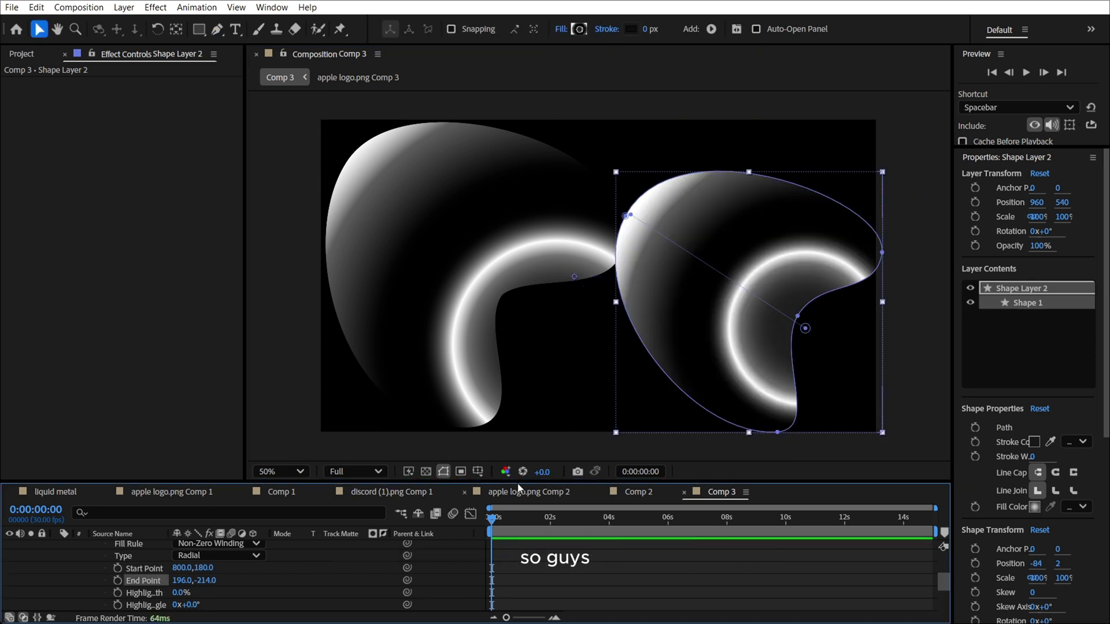
# Step: Compare linear and radial gradient fills on Shape Layer 2, keeping Radial Gradient
pyautogui.click(561, 28)
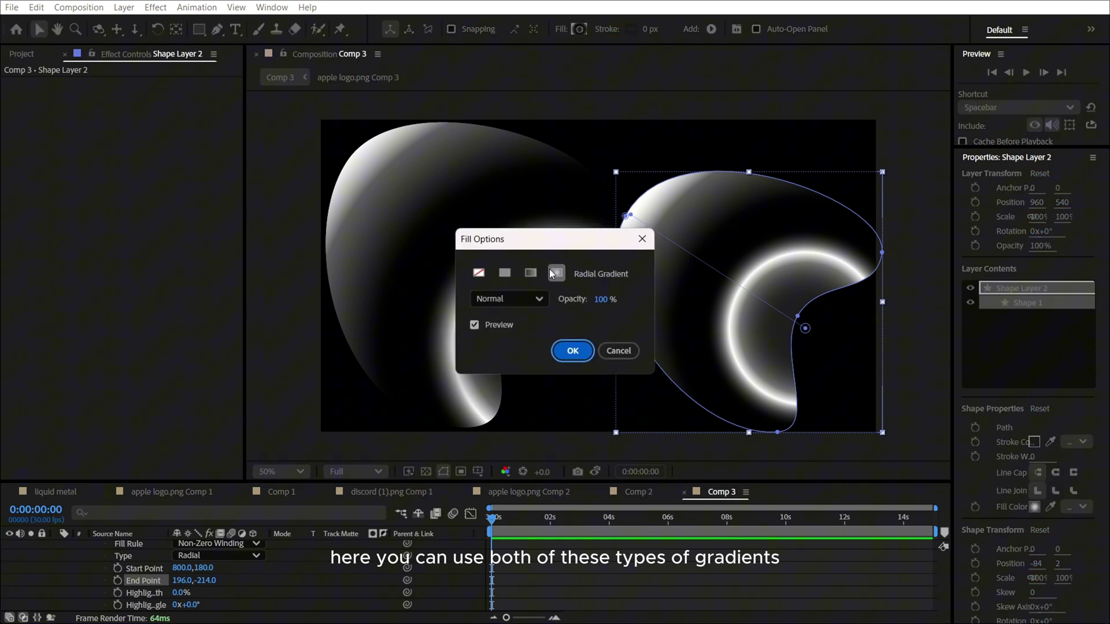
pyautogui.click(536, 277)
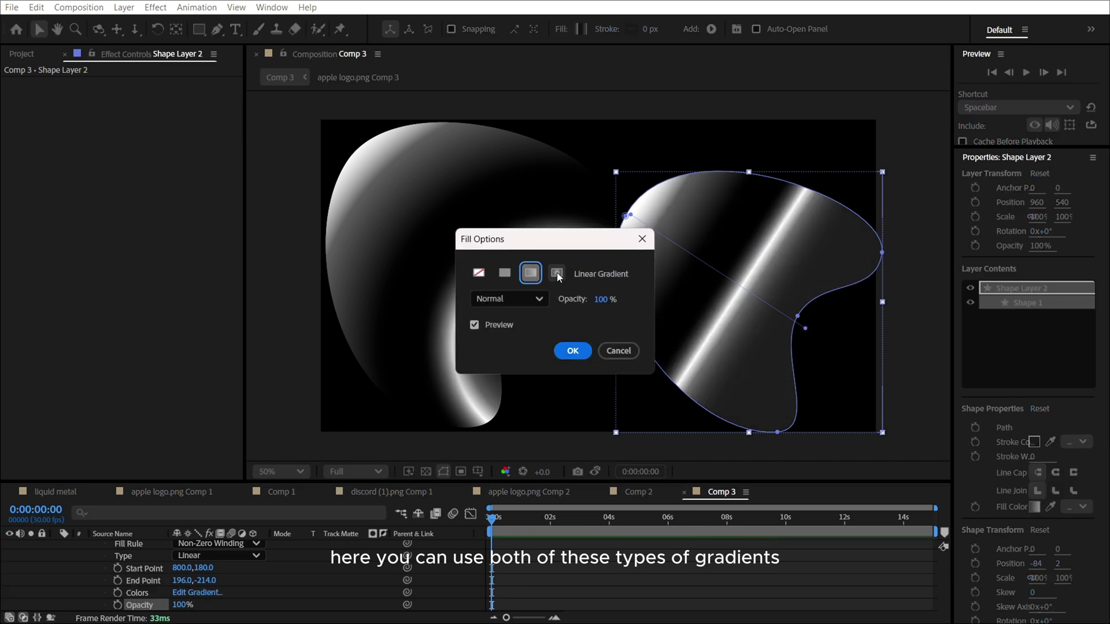
pyautogui.click(550, 273)
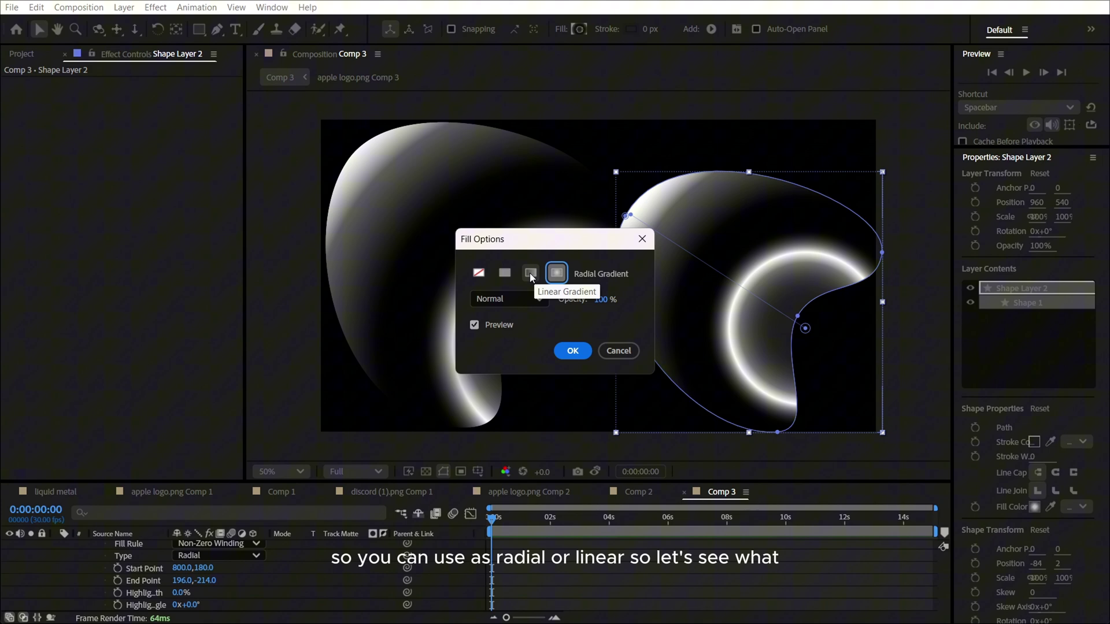
pyautogui.click(530, 273)
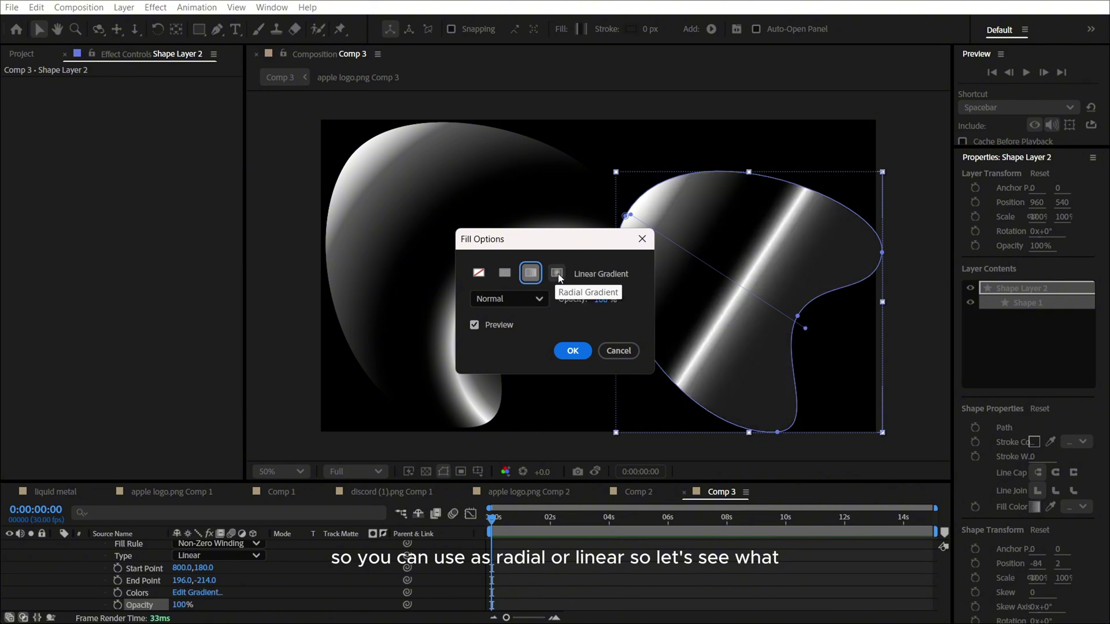
pyautogui.click(557, 274)
pyautogui.click(572, 351)
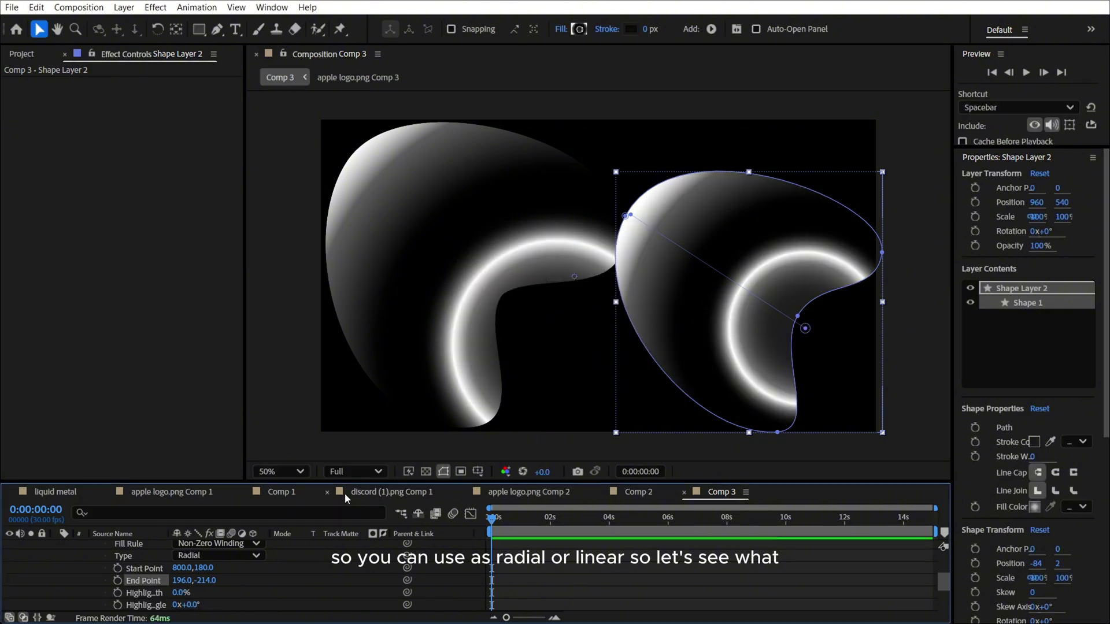
# Step: Try a Linear Gradient fill on Shape Layer 1 in Comp 1 and scrub the timeline to compare the effect
pyautogui.click(381, 492)
pyautogui.click(283, 492)
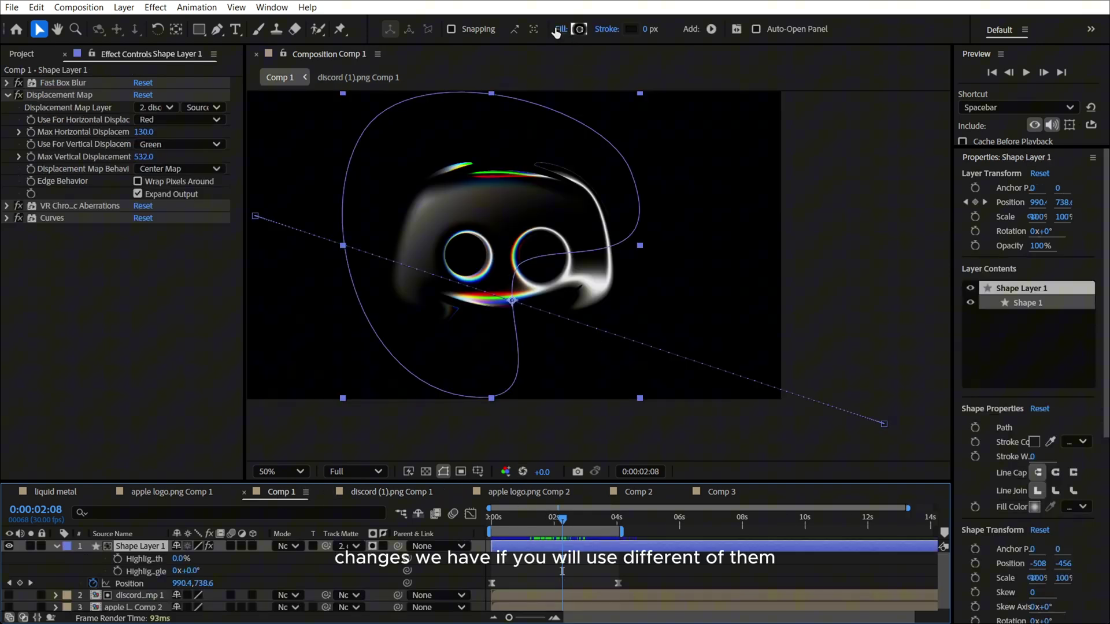
pyautogui.moveTo(561, 521); pyautogui.dragTo(560, 522)
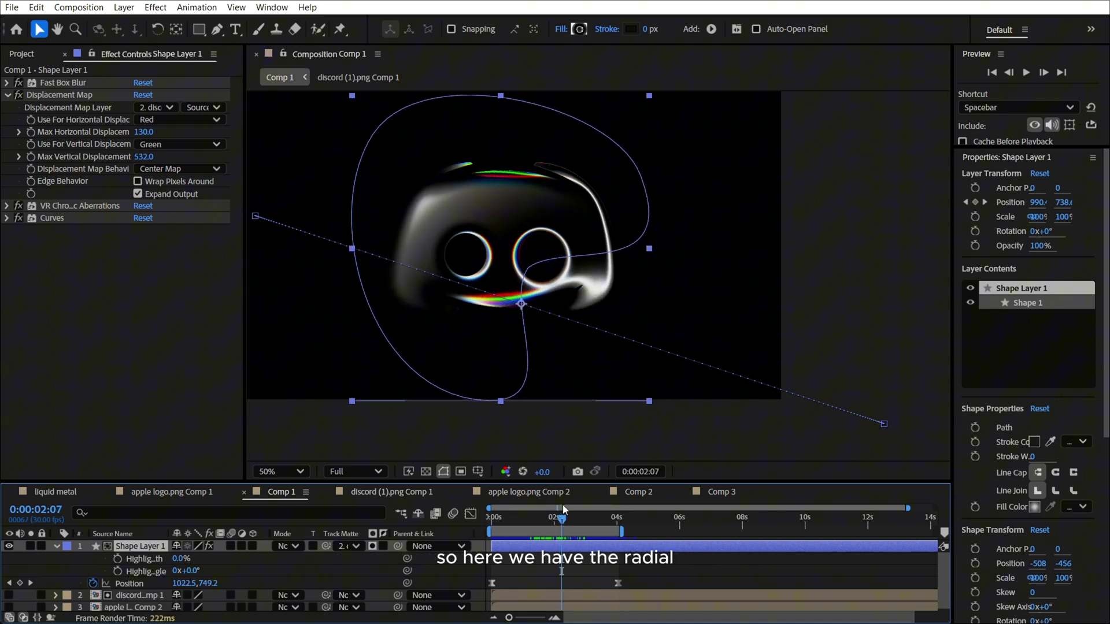
pyautogui.click(563, 30)
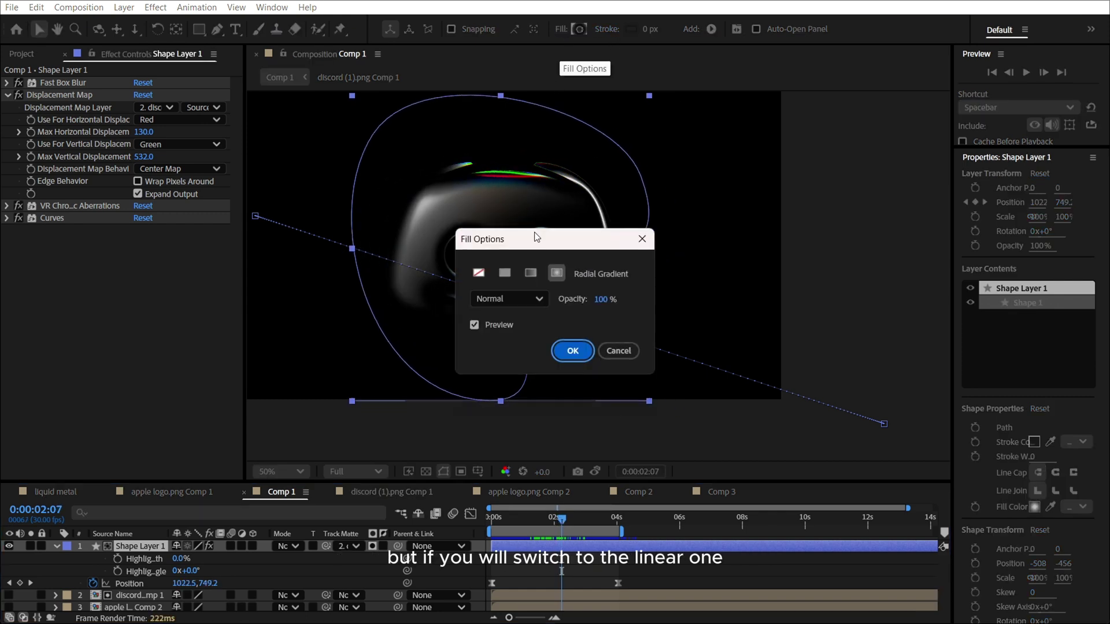
pyautogui.moveTo(479, 237); pyautogui.dragTo(729, 236)
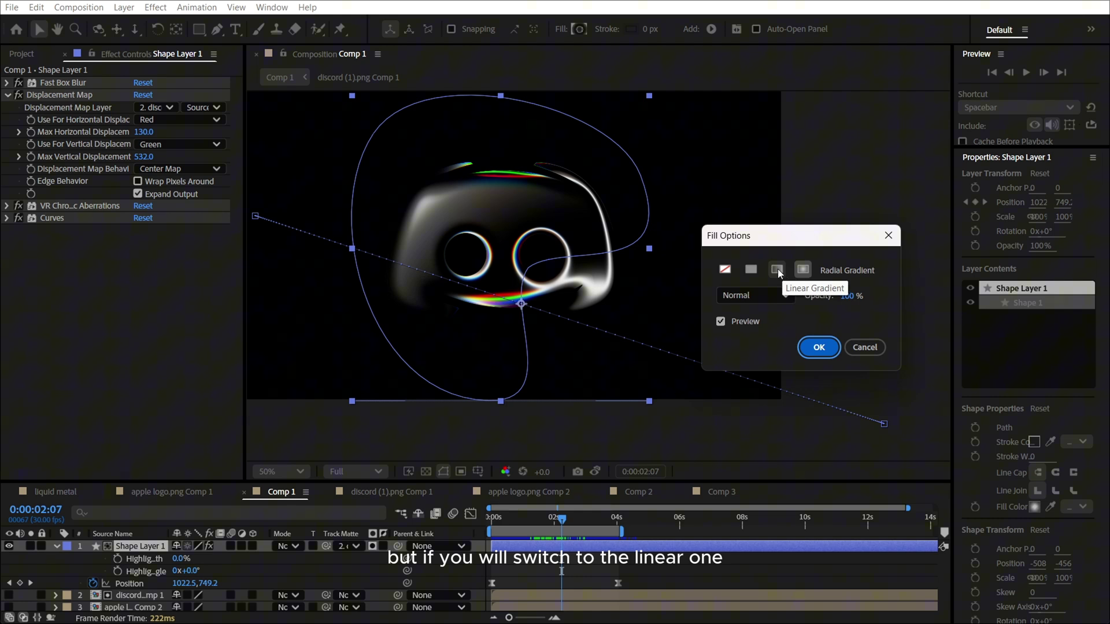
pyautogui.click(778, 269)
pyautogui.click(815, 347)
pyautogui.moveTo(562, 511); pyautogui.dragTo(555, 510)
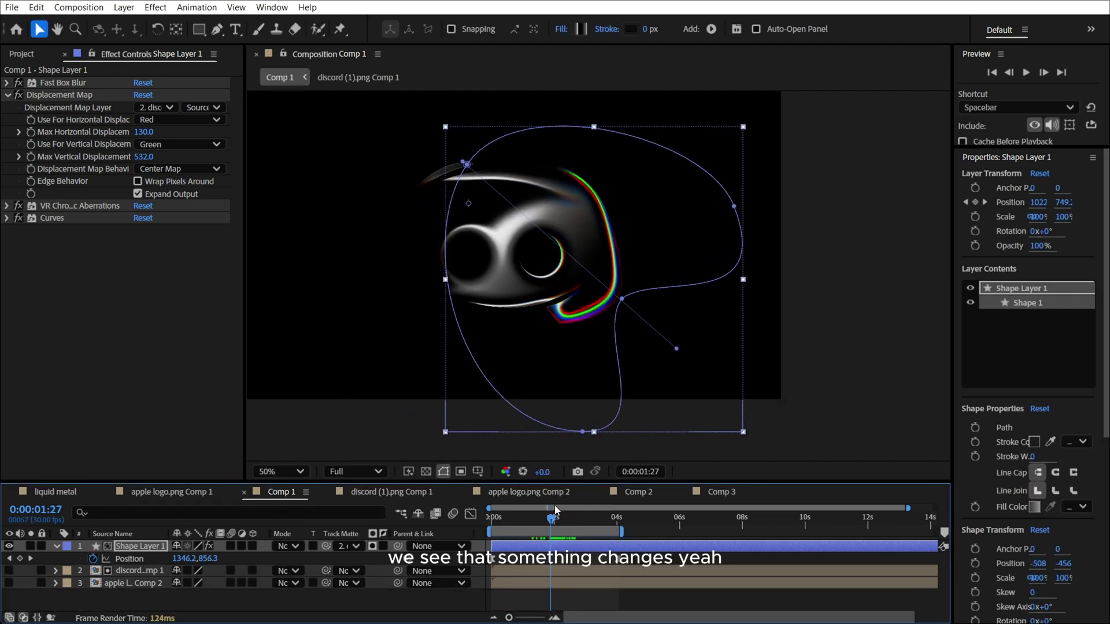
# Step: Restore the Radial Gradient fill on Shape Layer 1 in Comp 1 and scrub the timeline to compare
pyautogui.click(581, 29)
pyautogui.press('Escape')
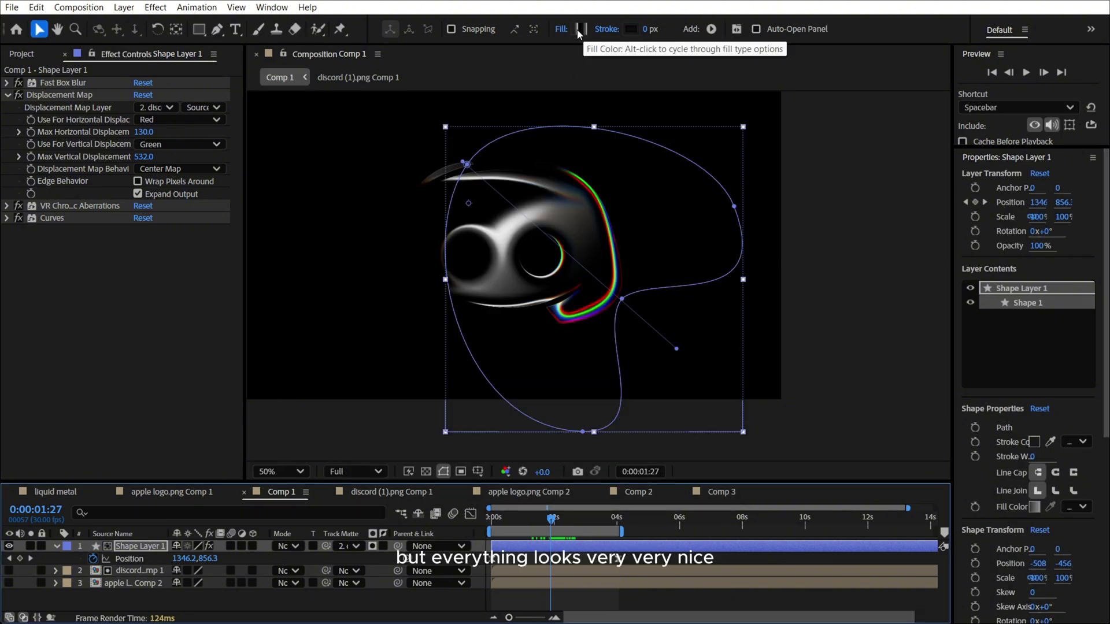
pyautogui.click(561, 29)
pyautogui.click(571, 275)
pyautogui.click(570, 350)
pyautogui.click(543, 522)
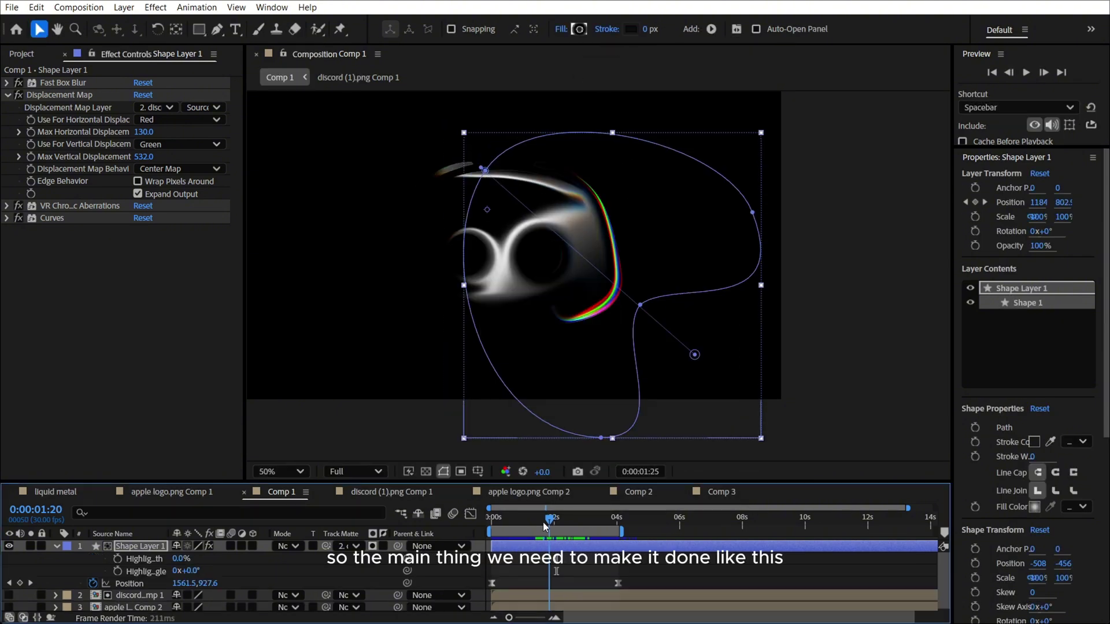
pyautogui.moveTo(543, 522); pyautogui.dragTo(554, 524)
# Step: Delete the reference Shape Layer 1 from Comp 3
pyautogui.click(720, 492)
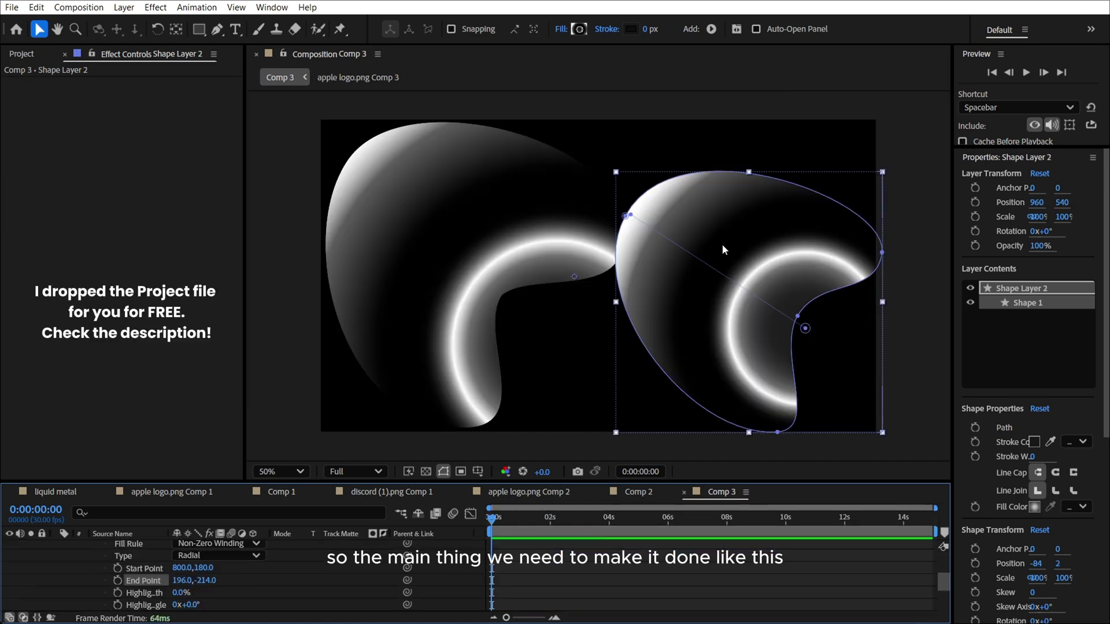
pyautogui.scroll(-1, 612, 289)
pyautogui.click(515, 262)
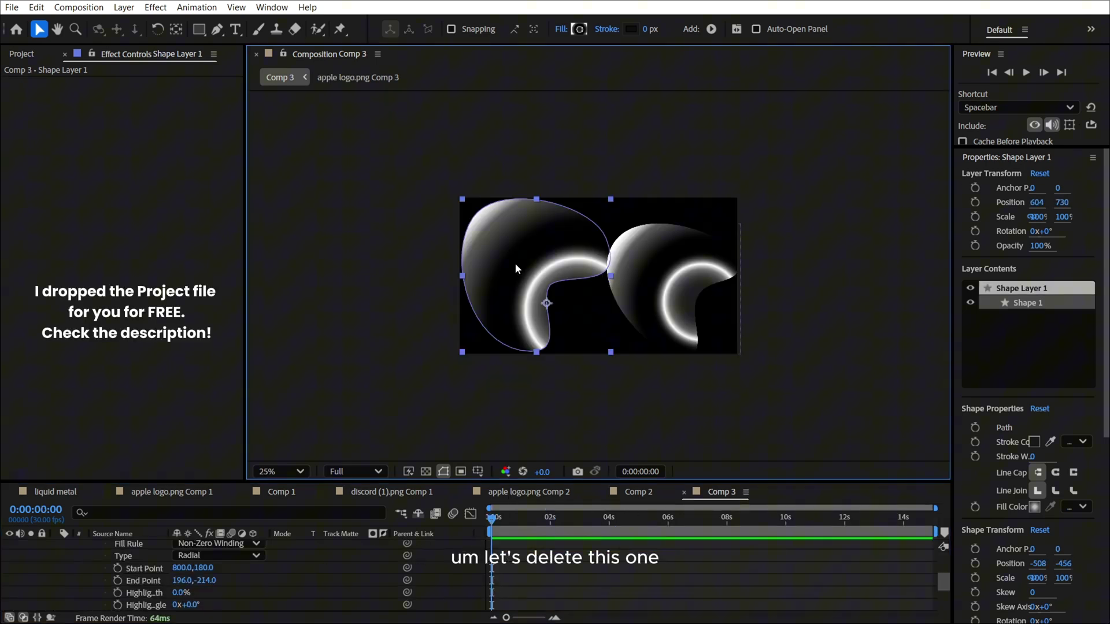
pyautogui.press('Delete')
# Step: Set the apple logo precomposition as the track matte of Shape Layer 2 and position the shape at about 520, 528
pyautogui.click(651, 287)
pyautogui.moveTo(652, 288); pyautogui.dragTo(629, 294)
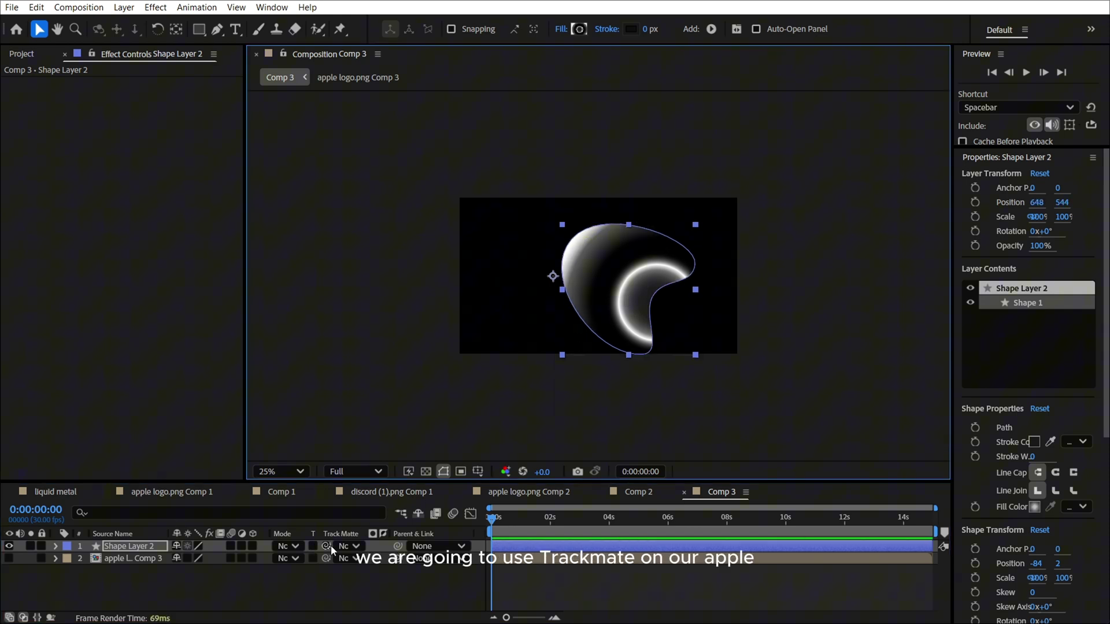
pyautogui.moveTo(326, 546); pyautogui.dragTo(134, 559)
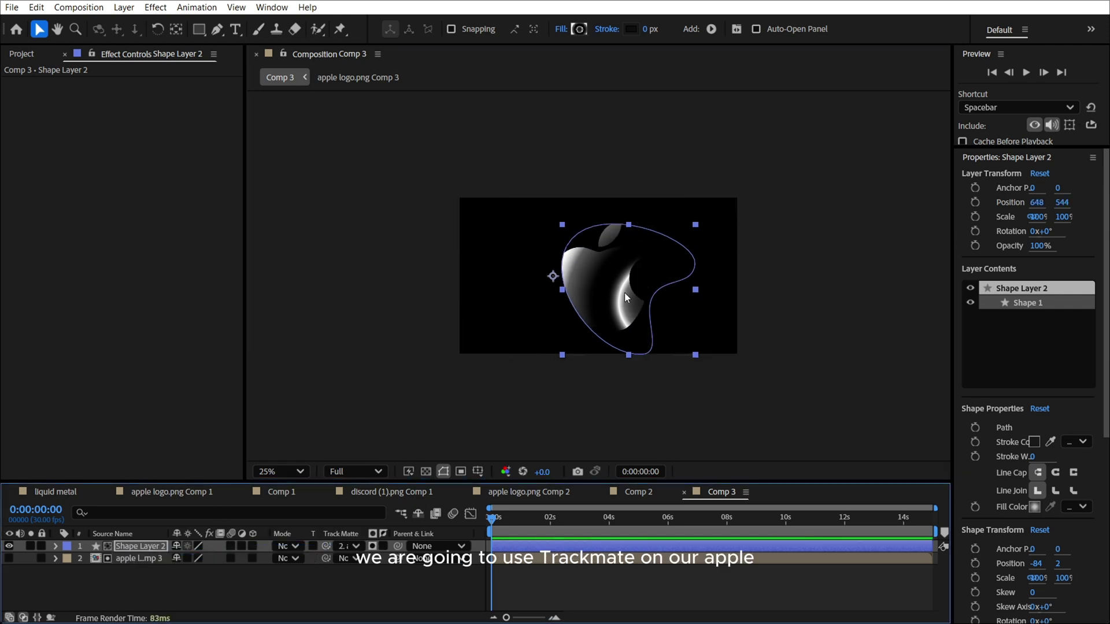
pyautogui.moveTo(624, 293)
pyautogui.mouseDown()
pyautogui.moveTo(643, 309)
pyautogui.moveTo(582, 296)
pyautogui.moveTo(624, 306)
pyautogui.moveTo(596, 292)
pyautogui.moveTo(607, 294)
pyautogui.mouseUp()
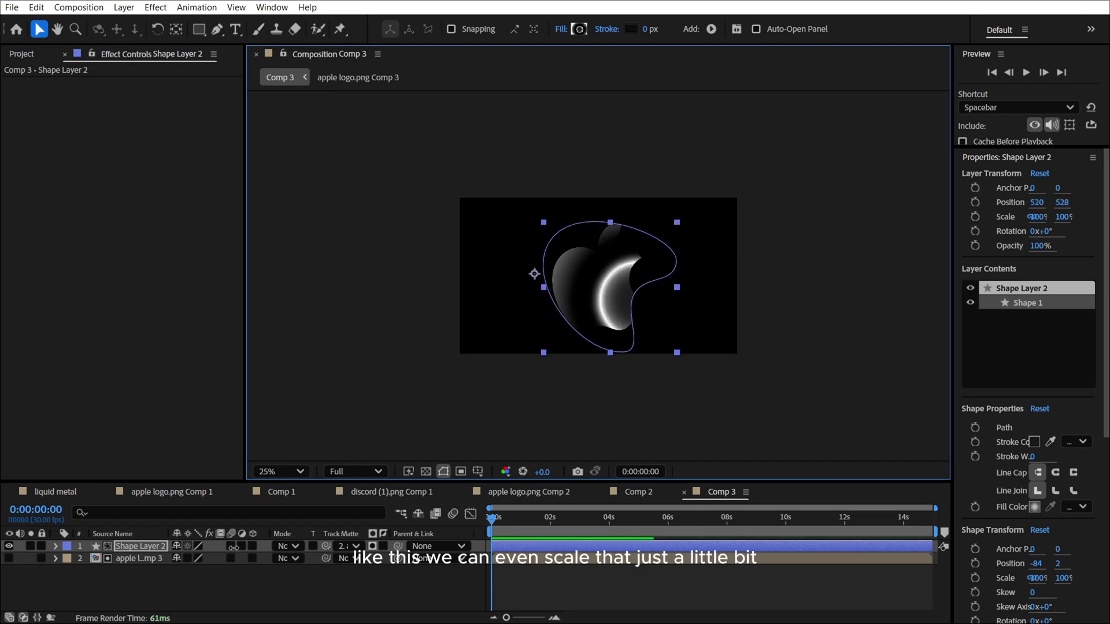
# Step: Scale Shape Layer 2 to 114% and move it past the composition's lower-right corner, to about 1432, 932
pyautogui.press('s')
pyautogui.moveTo(223, 559); pyautogui.dragTo(236, 560)
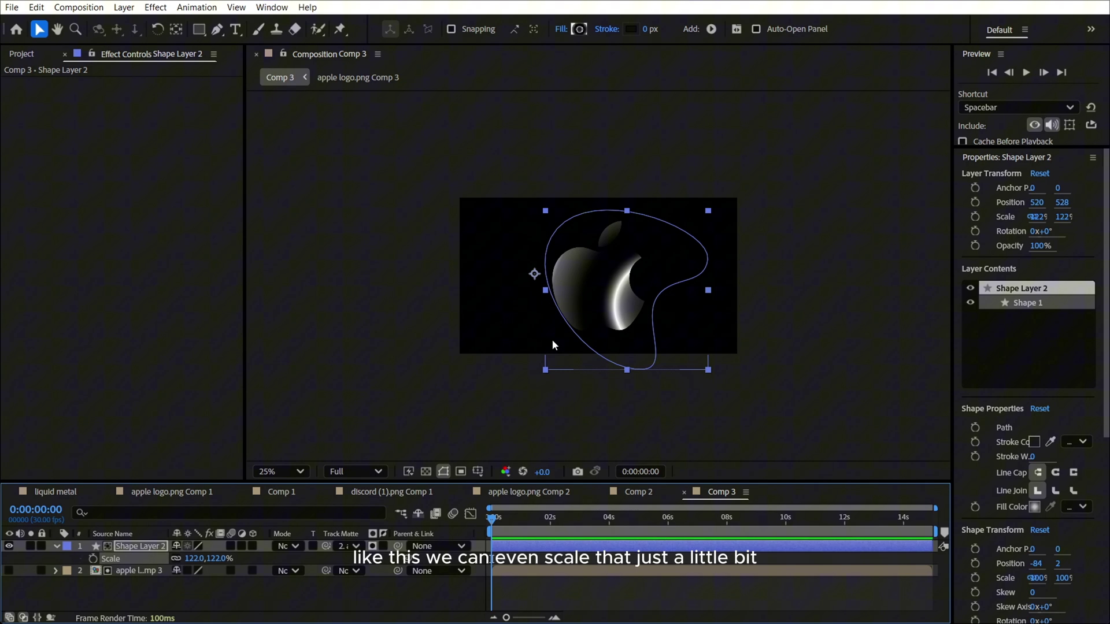
pyautogui.moveTo(590, 328); pyautogui.dragTo(586, 328)
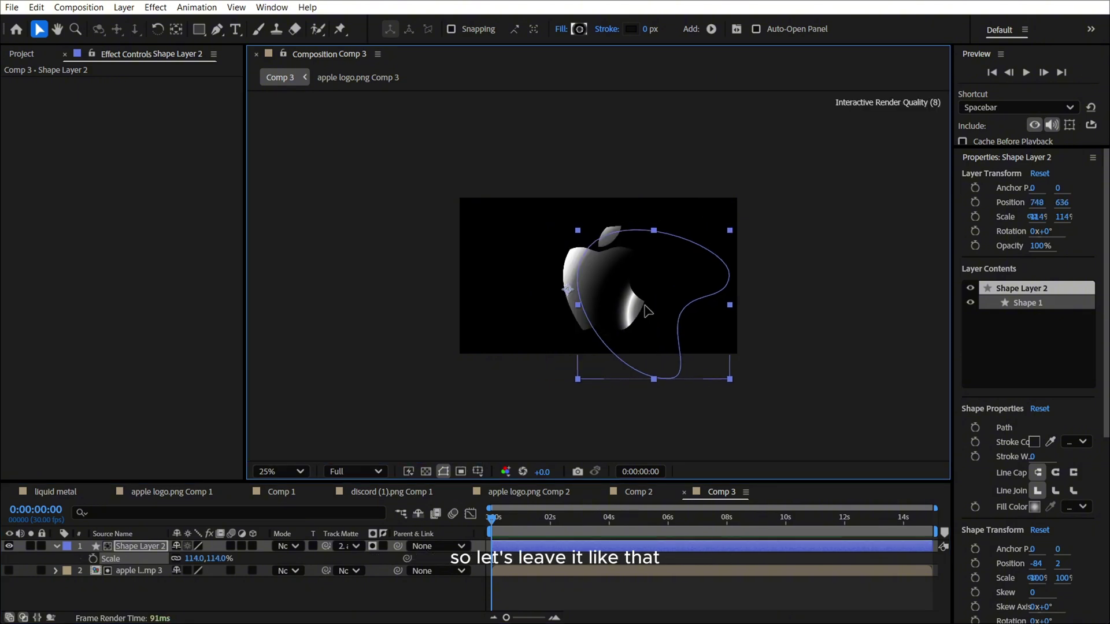
pyautogui.moveTo(640, 303); pyautogui.dragTo(754, 352)
# Step: Find the Liquid metal preset with the search term "meta", apply it to Shape Layer 2 and collapse its effects except Fast Box Blur
pyautogui.scroll(-5, 977, 429)
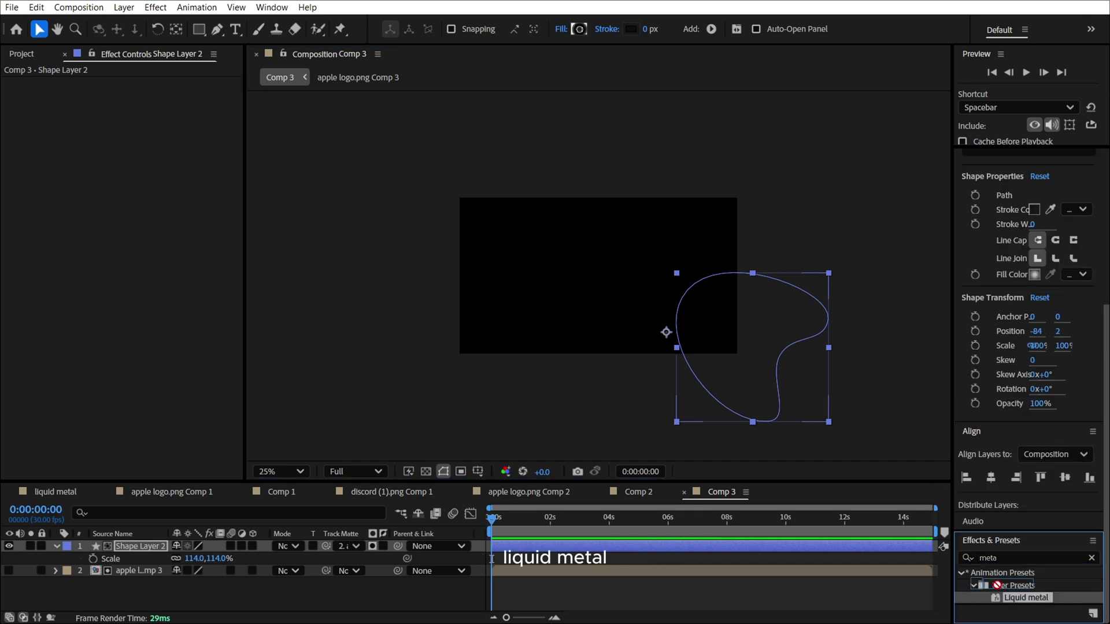
pyautogui.moveTo(1006, 597); pyautogui.dragTo(771, 379)
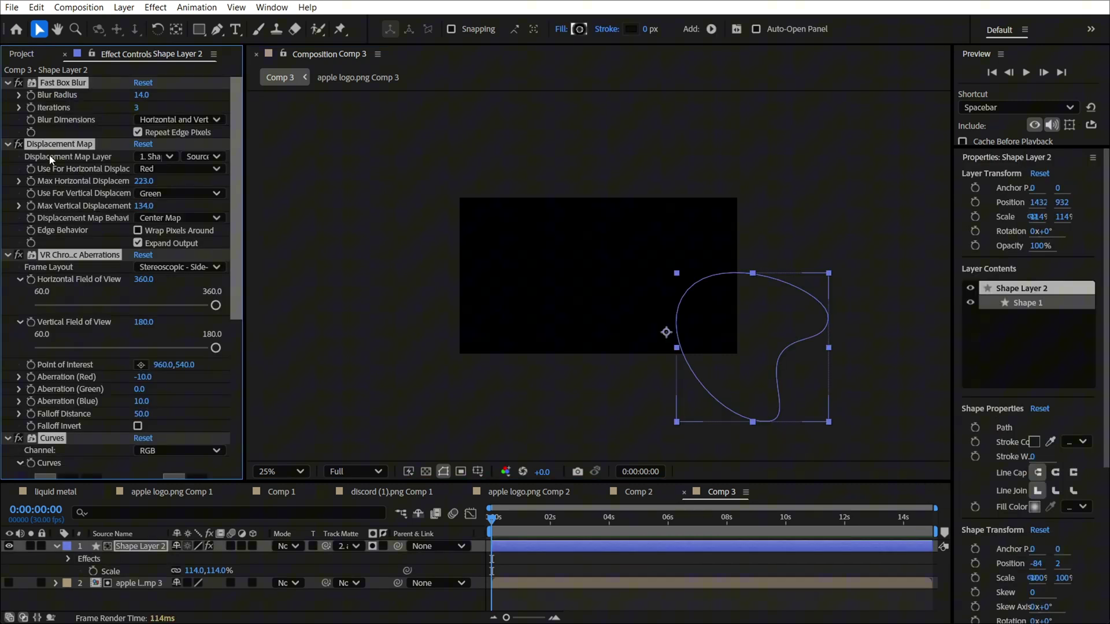
pyautogui.keyDown('ctrl'); pyautogui.click(14, 145); pyautogui.keyUp('ctrl')
pyautogui.click(7, 83)
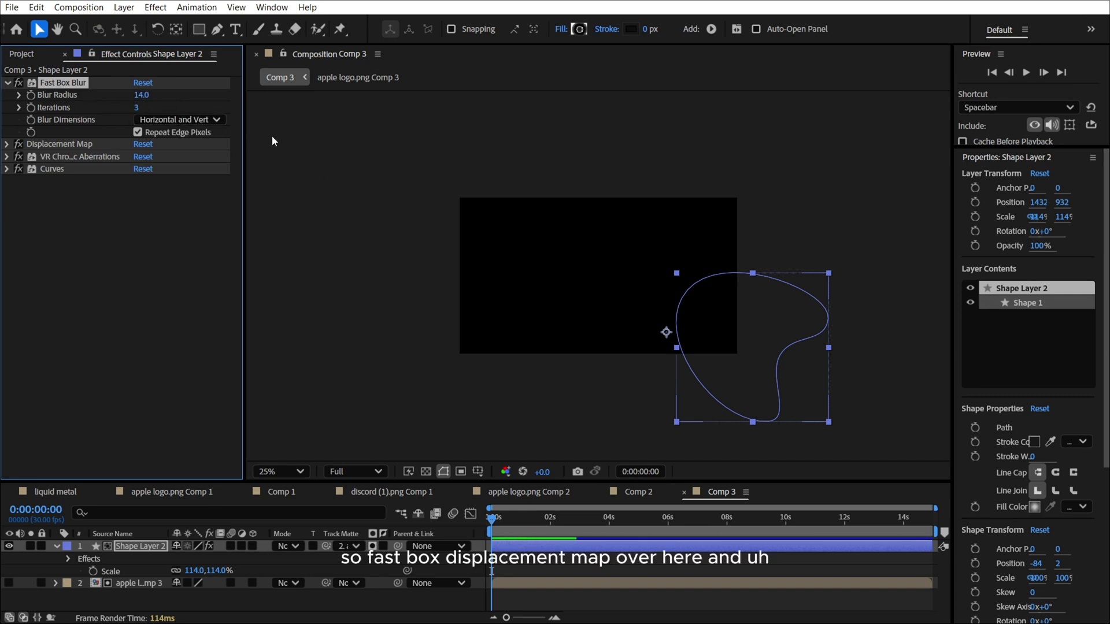
# Step: Check the apple logo precomposition in Comp 3 and set it as the Displacement Map layer of Shape Layer 2
pyautogui.click(7, 144)
pyautogui.click(82, 143)
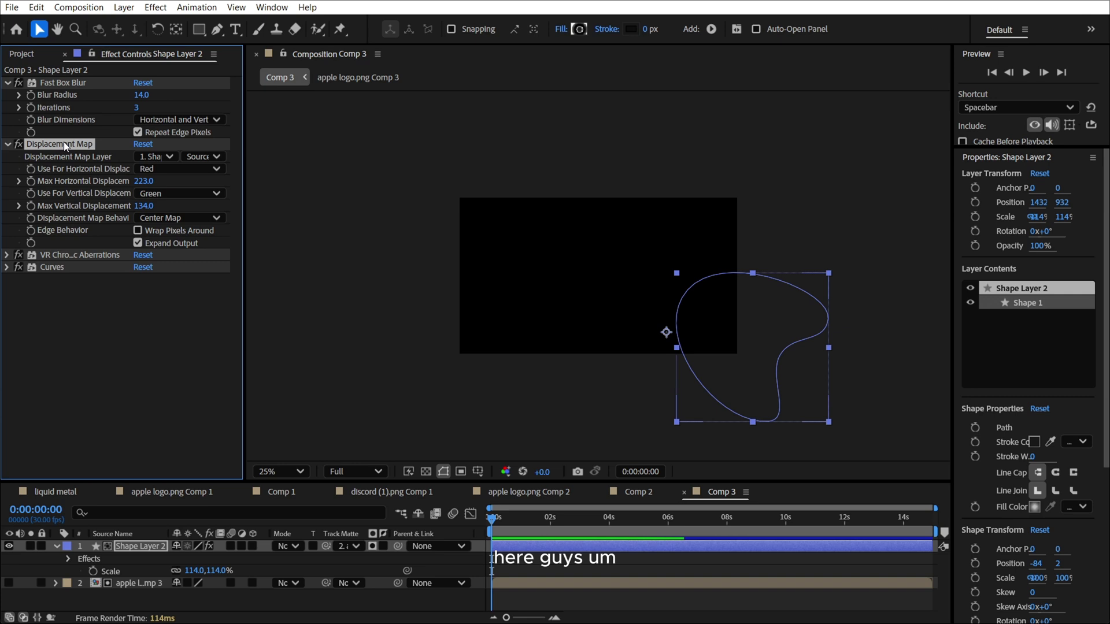
pyautogui.click(155, 157)
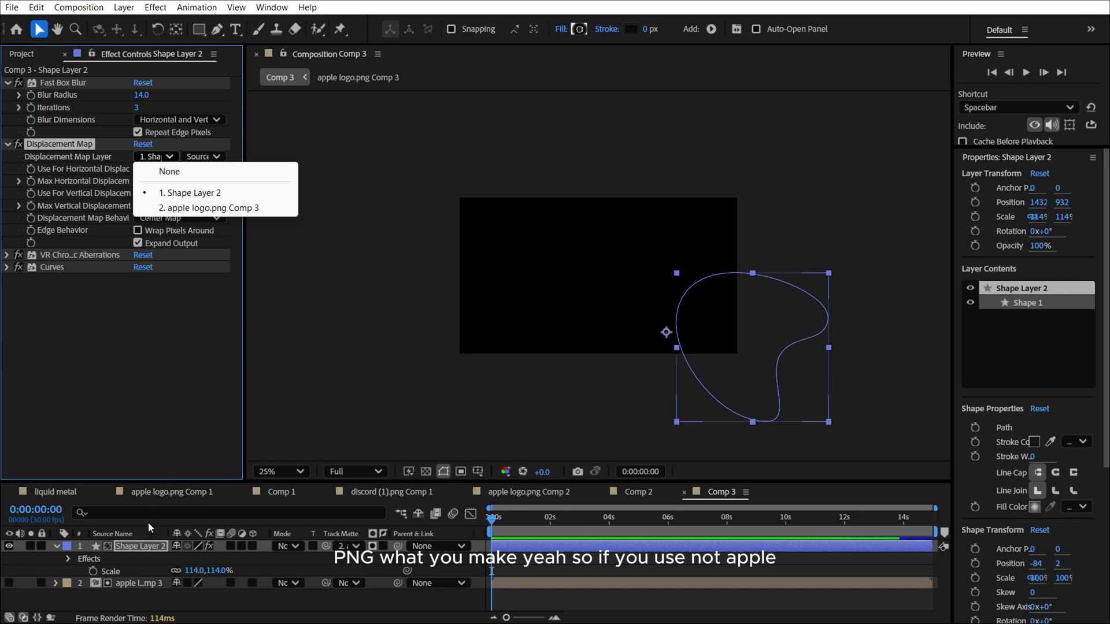
pyautogui.click(141, 583)
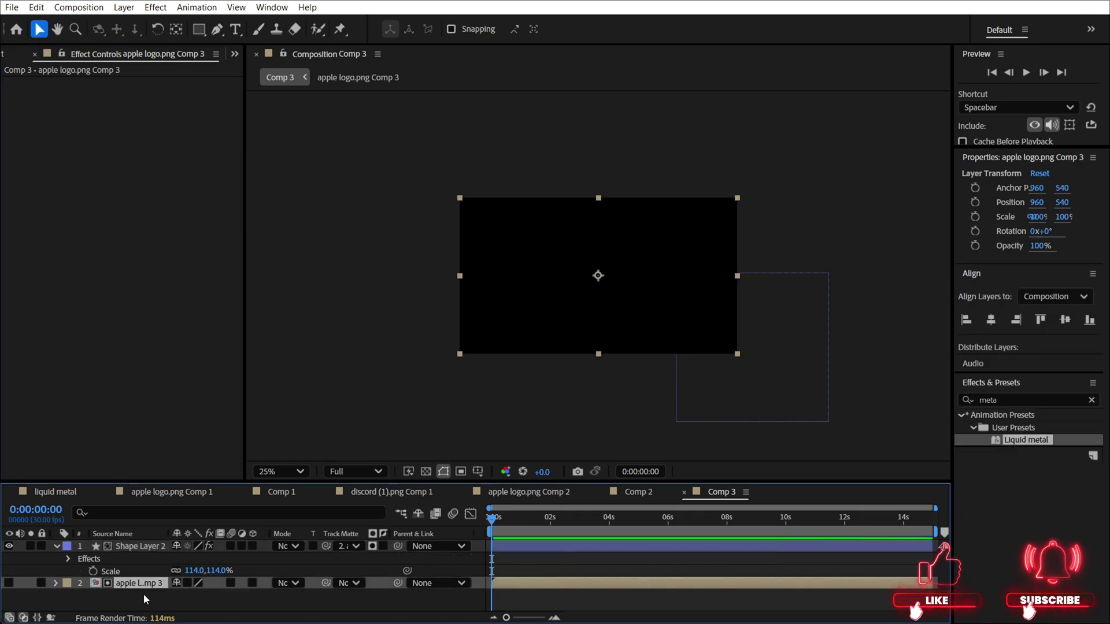
pyautogui.click(8, 583)
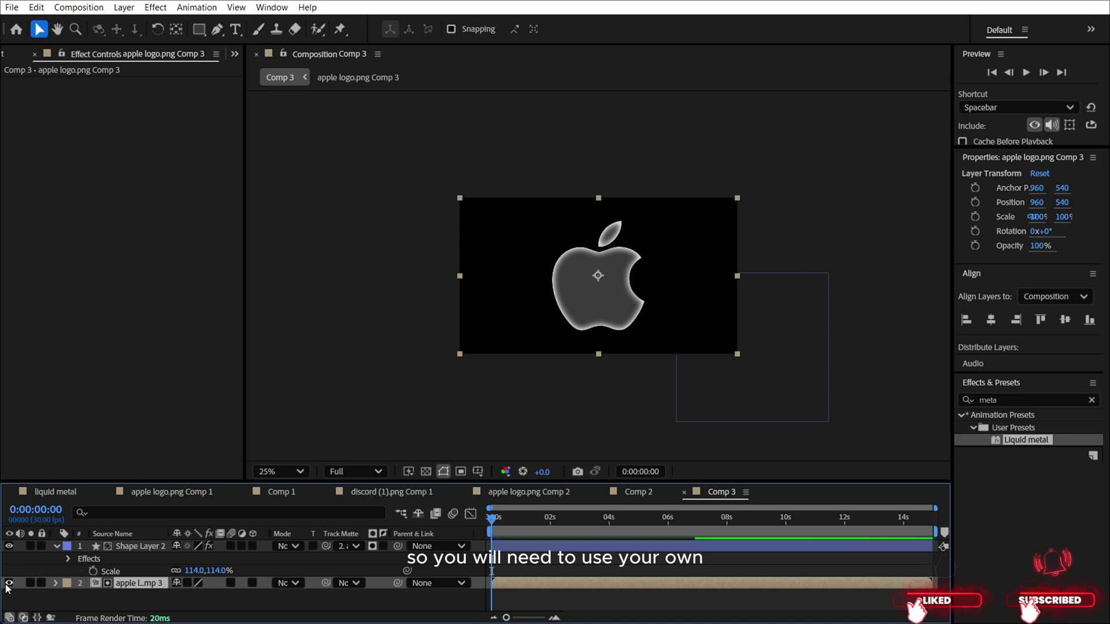
pyautogui.click(8, 582)
pyautogui.click(635, 492)
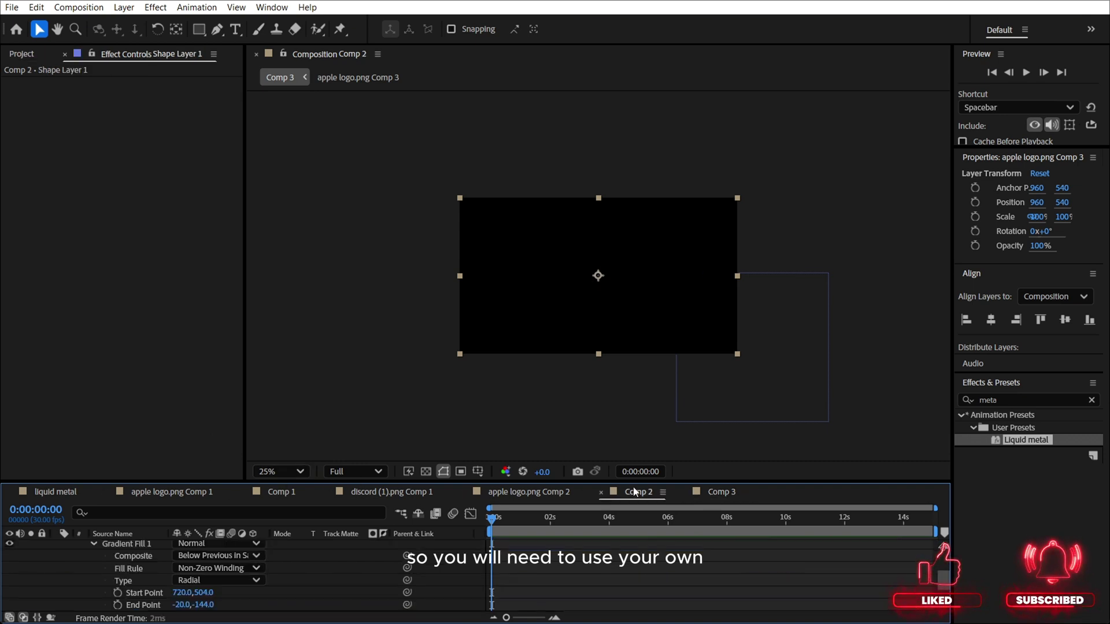
pyautogui.click(559, 496)
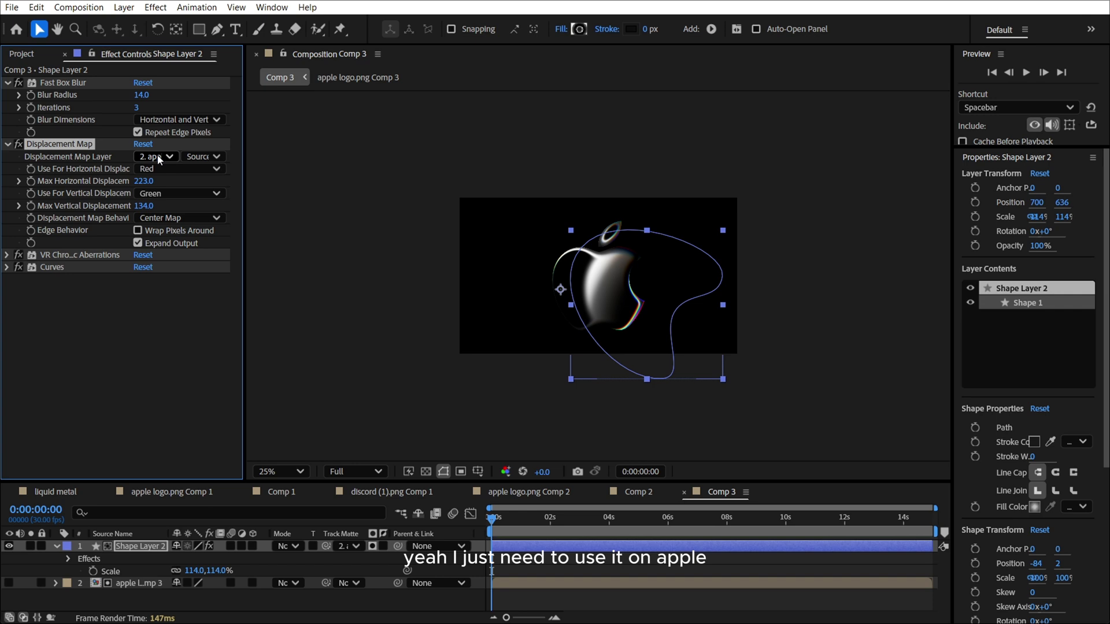
pyautogui.click(151, 156)
pyautogui.click(93, 155)
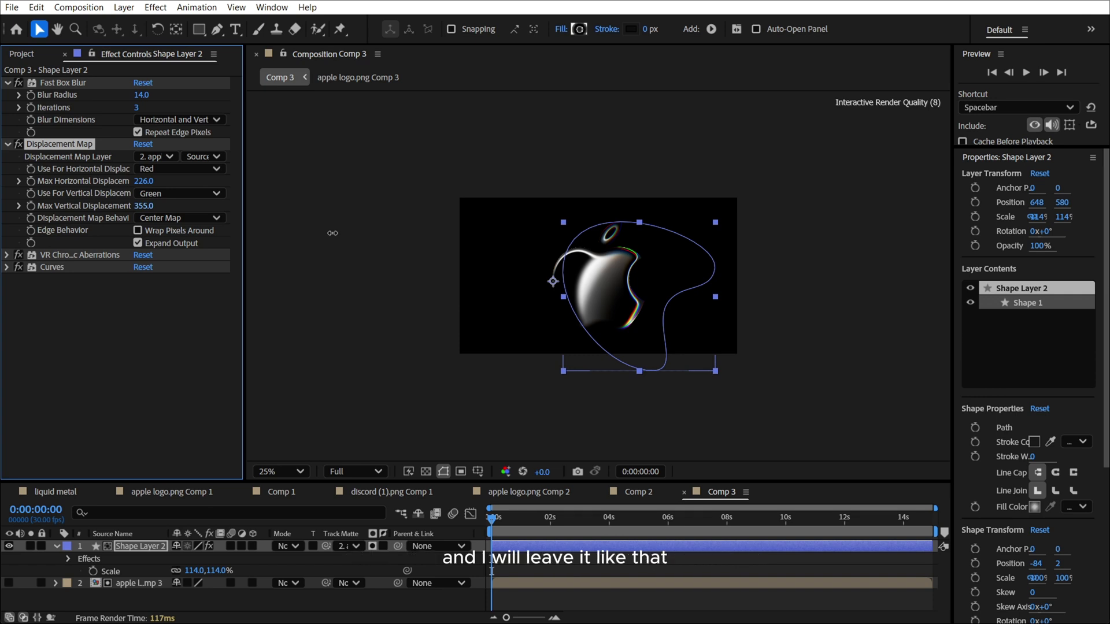
# Step: Set the Displacement Map's max horizontal displacement to 240 and max vertical to 356, and move Shape Layer 2 to about 432, 472
pyautogui.moveTo(321, 232); pyautogui.dragTo(349, 248)
pyautogui.moveTo(143, 181); pyautogui.dragTo(172, 197)
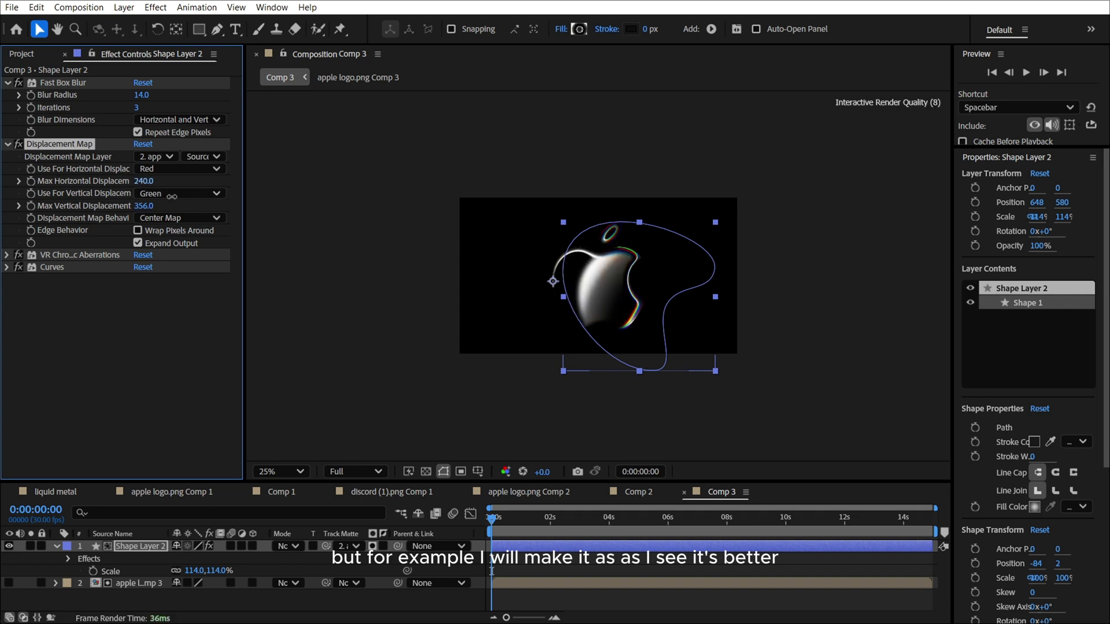
pyautogui.moveTo(621, 285); pyautogui.dragTo(589, 271)
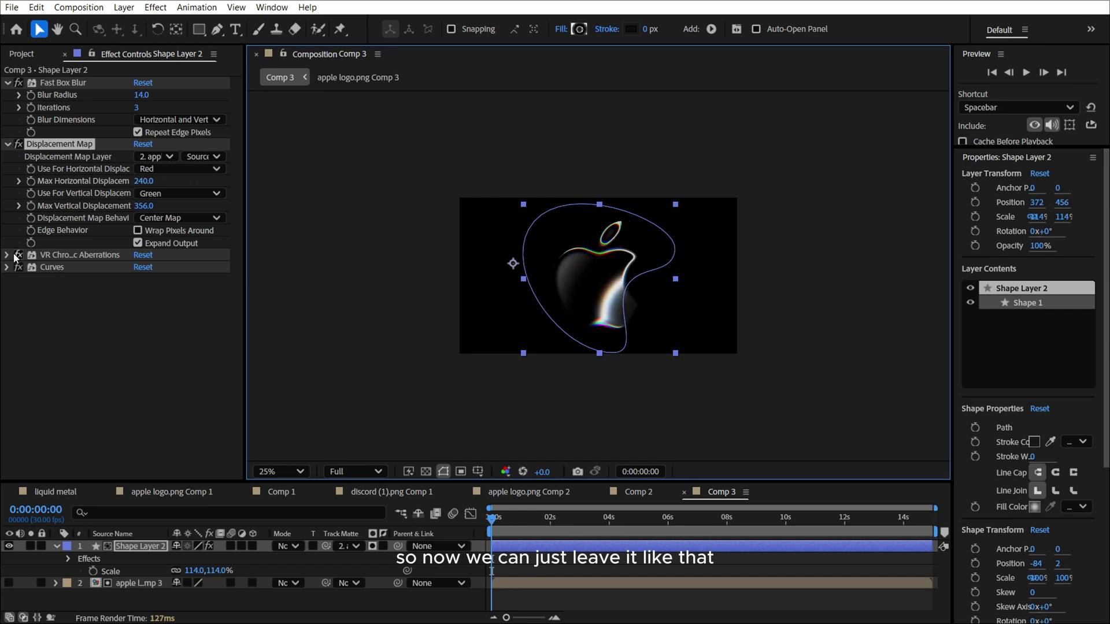
pyautogui.moveTo(512, 287); pyautogui.dragTo(521, 289)
# Step: Compare Shape Layer 2 over the logo with the Displacement Map effect disabled and enabled again
pyautogui.click(51, 258)
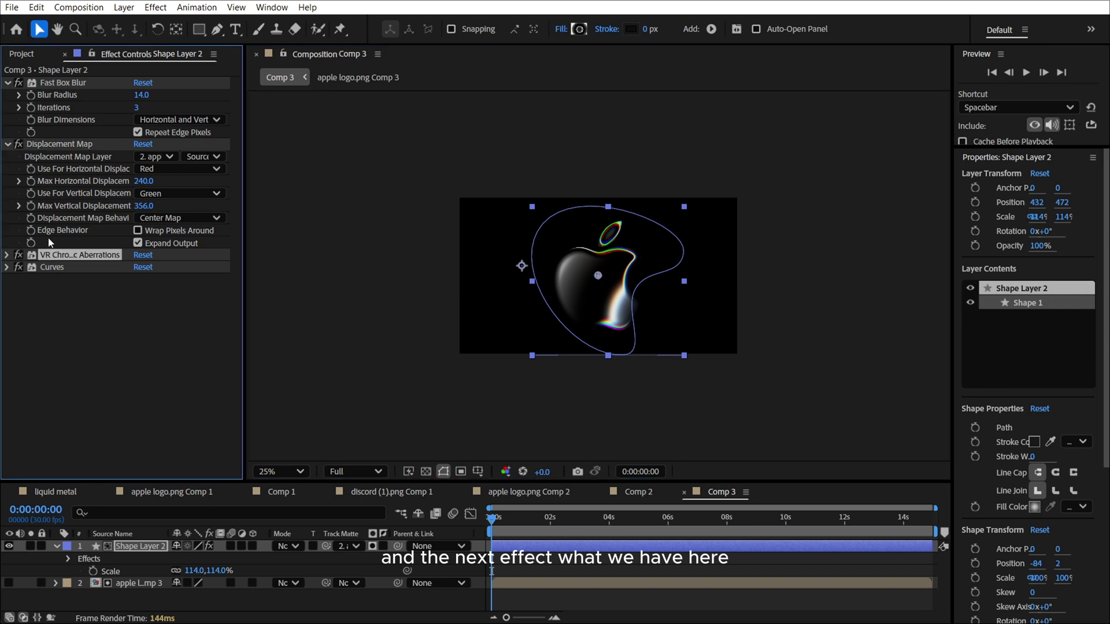
pyautogui.click(55, 144)
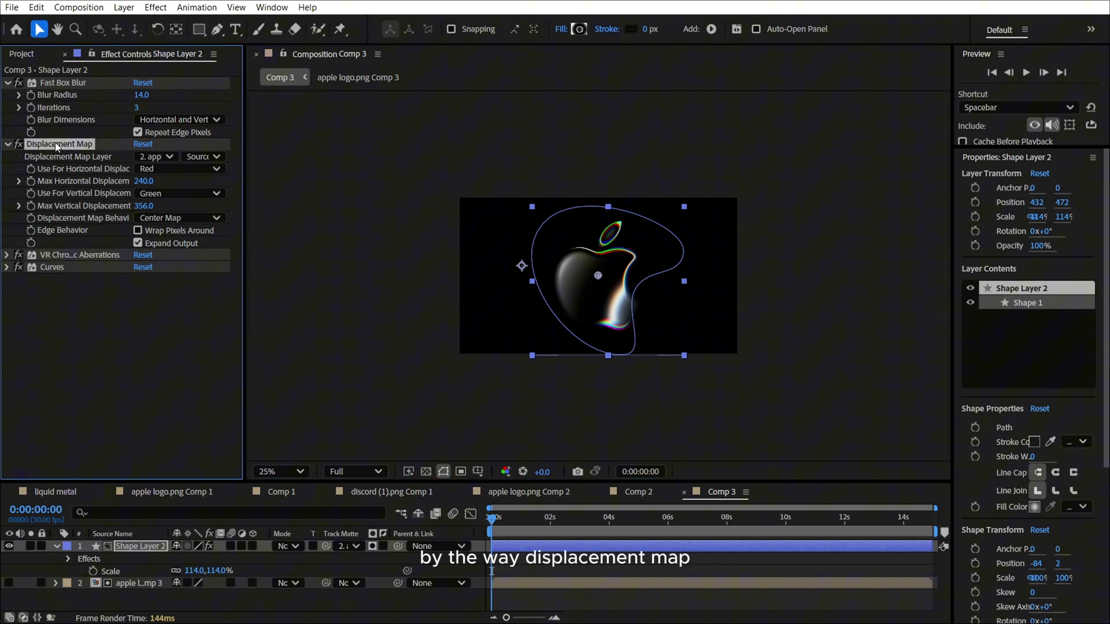
pyautogui.click(18, 144)
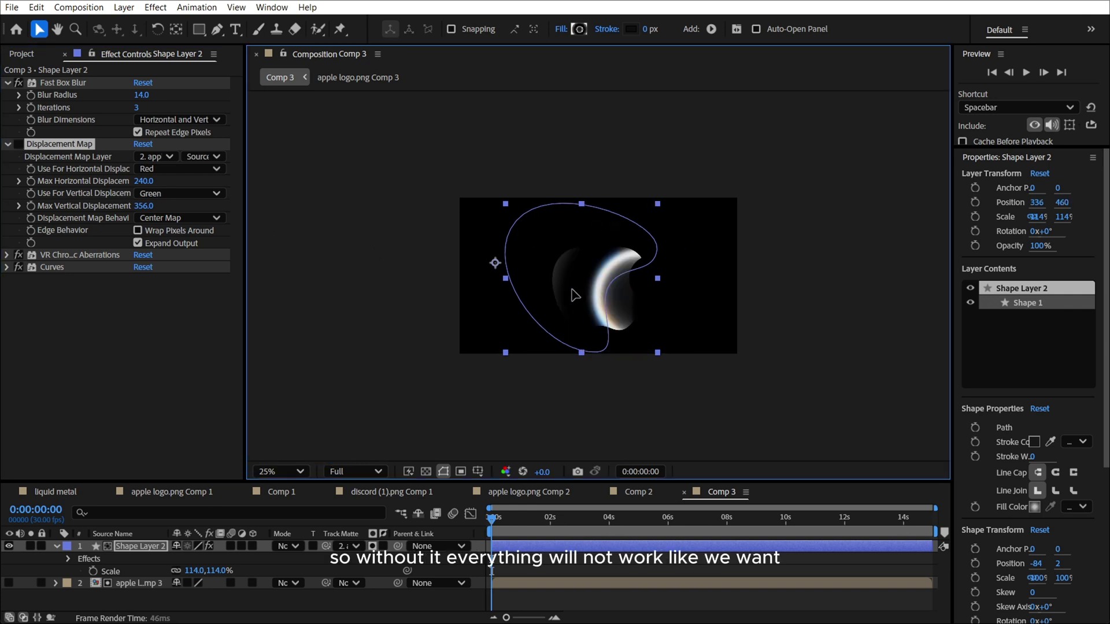
pyautogui.moveTo(603, 293)
pyautogui.mouseDown()
pyautogui.moveTo(560, 284)
pyautogui.moveTo(602, 292)
pyautogui.mouseUp()
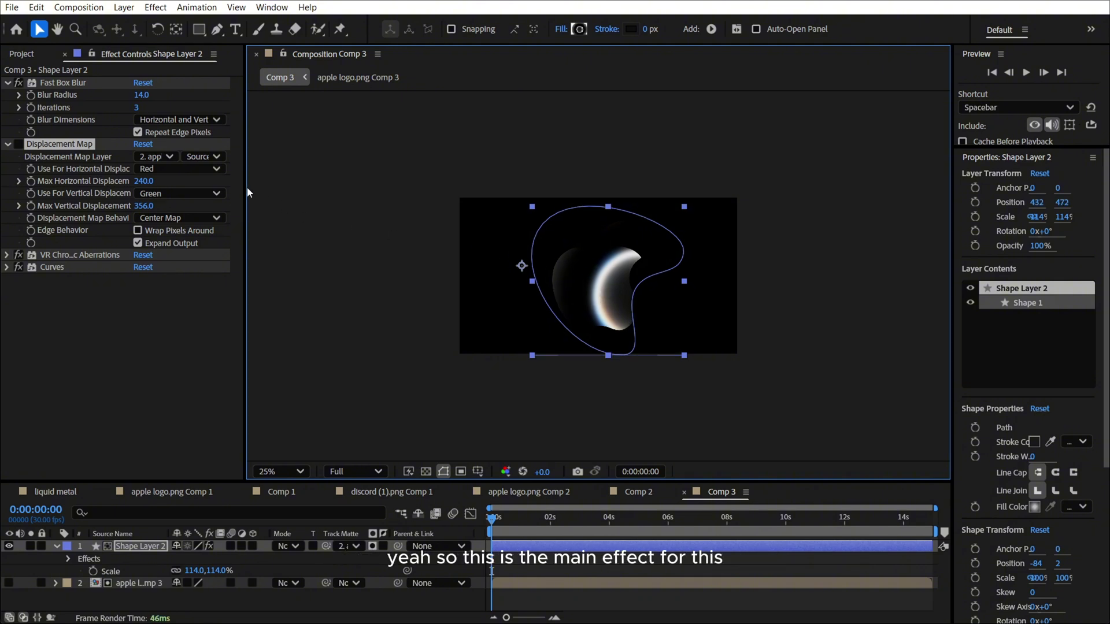
pyautogui.click(18, 145)
# Step: Check the grey Fill effect on the logo in apple logo.png Comp 2 and return to Comp 3
pyautogui.click(639, 491)
pyautogui.click(529, 491)
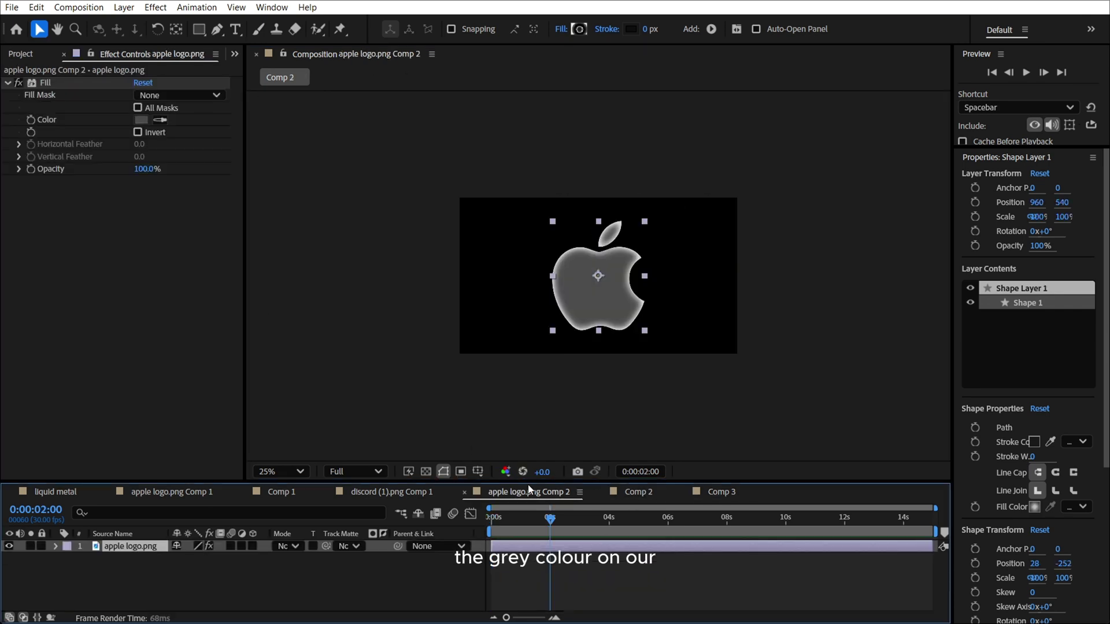
pyautogui.click(717, 492)
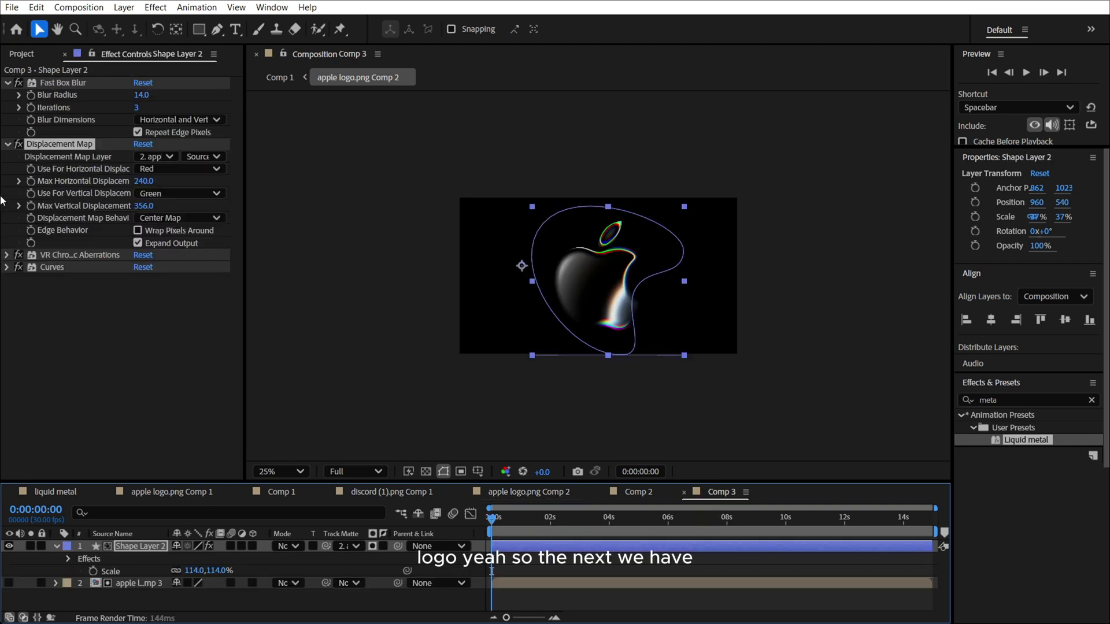
# Step: Expand the VR Chromatic Aberrations effect on Shape Layer 2 and compare the logo with it disabled and enabled
pyautogui.click(26, 256)
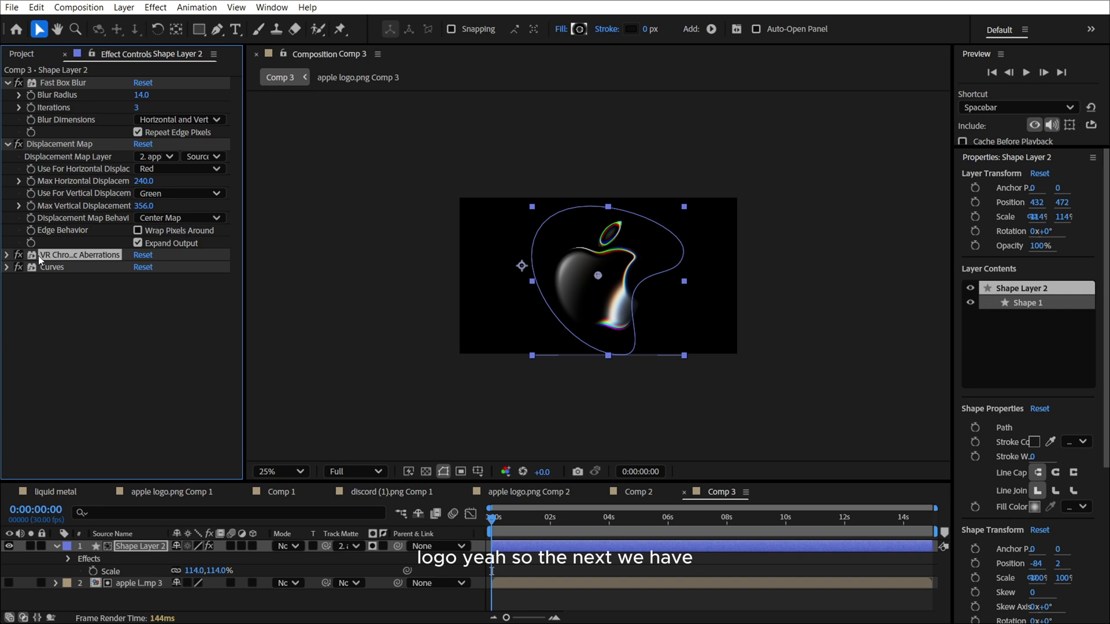
pyautogui.click(7, 255)
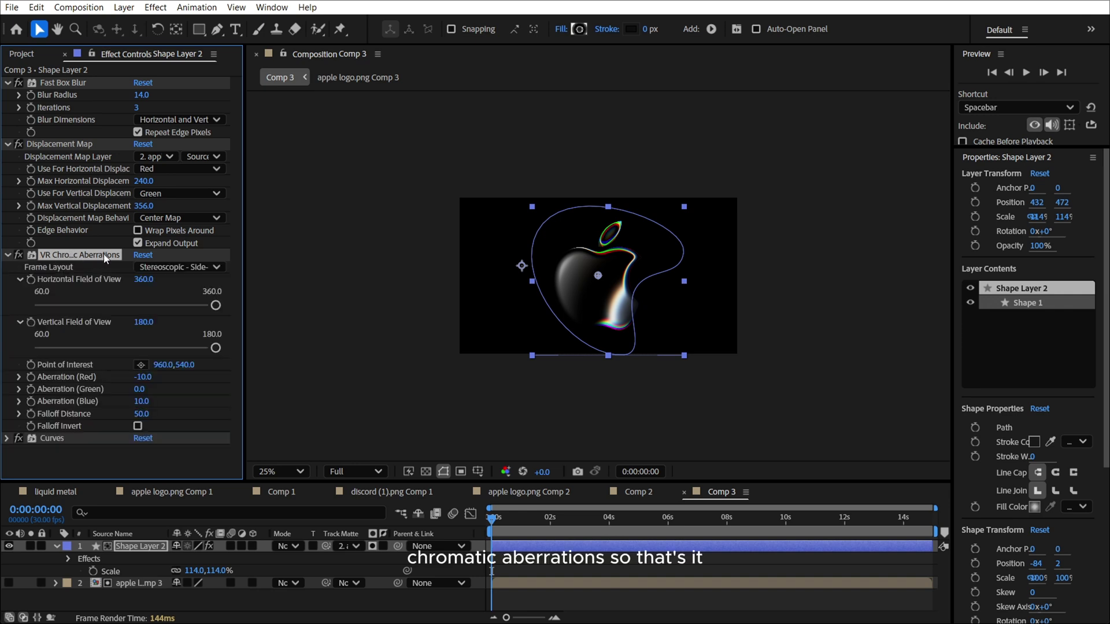
pyautogui.scroll(2, 605, 295)
pyautogui.click(18, 255)
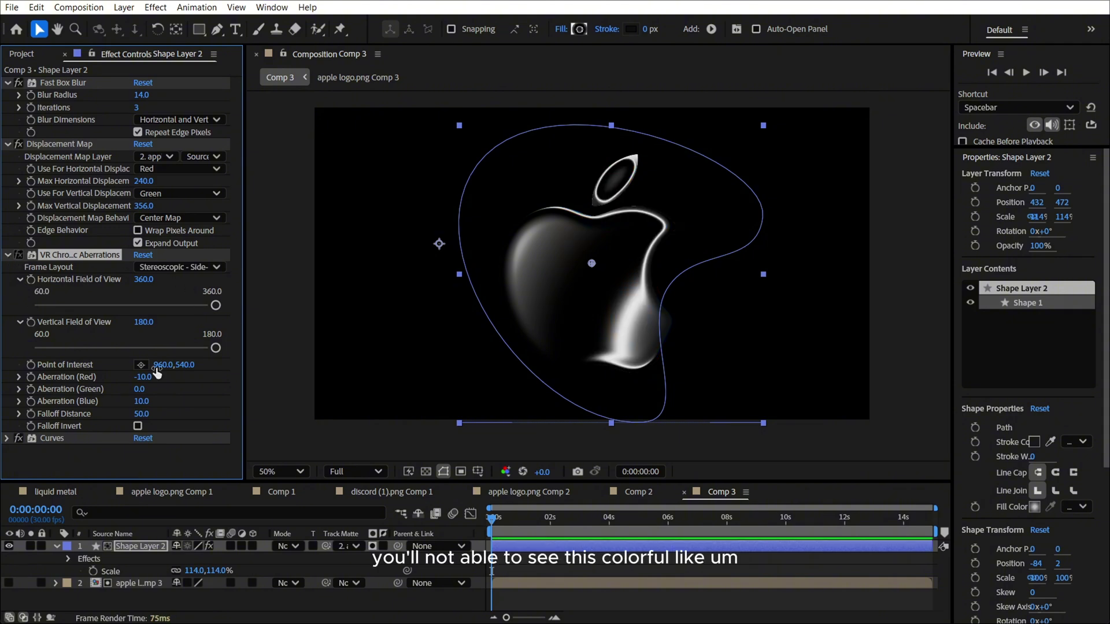
pyautogui.click(18, 256)
# Step: Set Aberration (Red) of VR Chromatic Aberrations to -15 and collapse the effect
pyautogui.scroll(2, 619, 230)
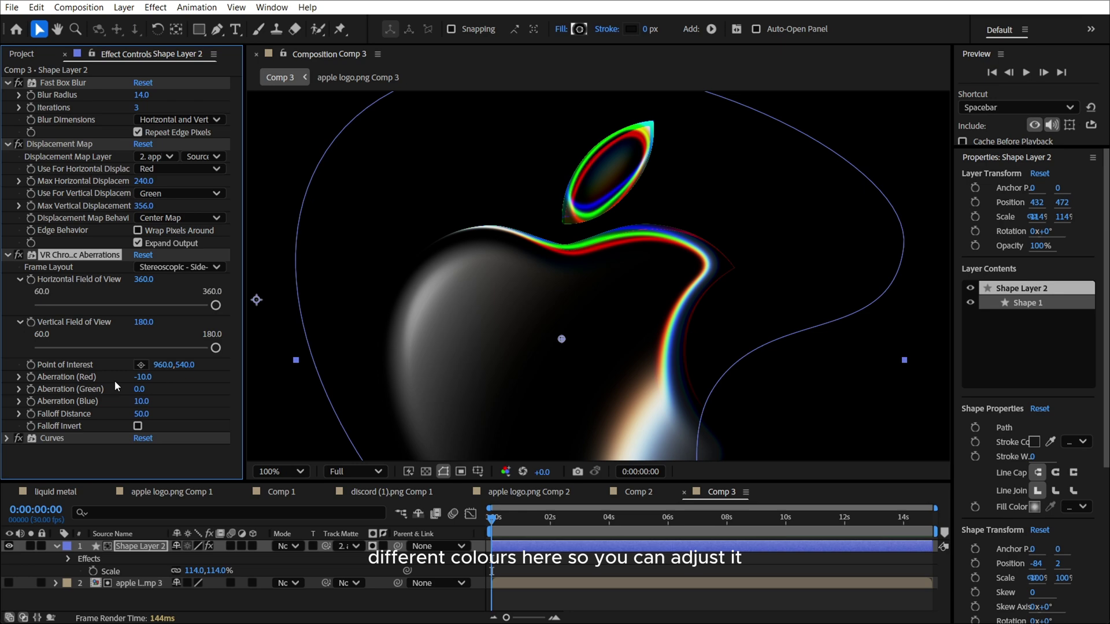
pyautogui.moveTo(142, 376); pyautogui.dragTo(102, 379)
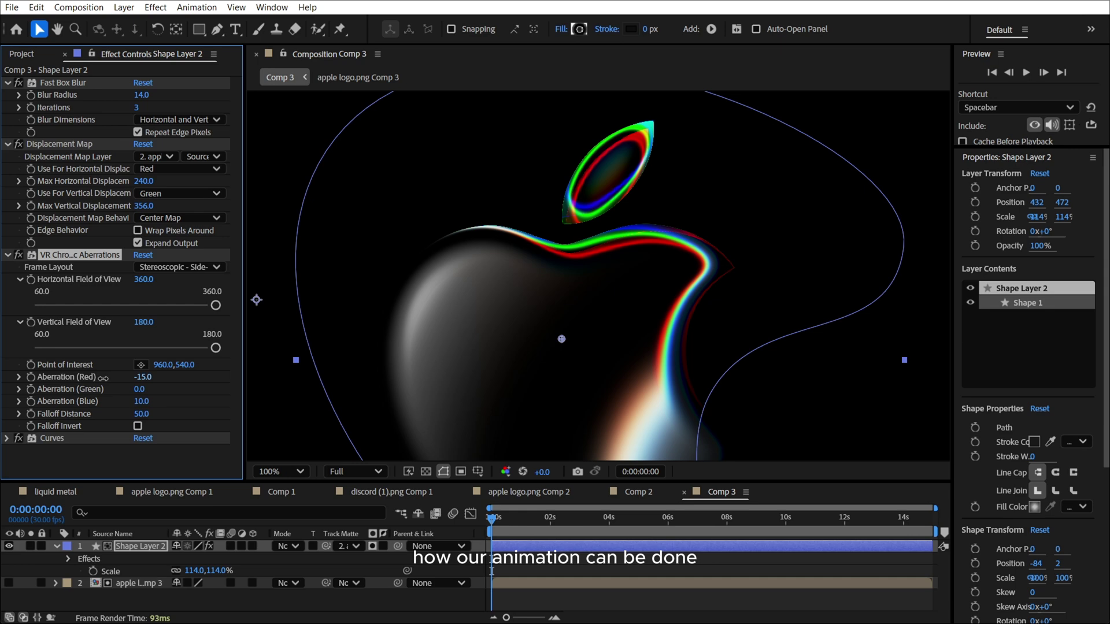
pyautogui.scroll(-2, 561, 304)
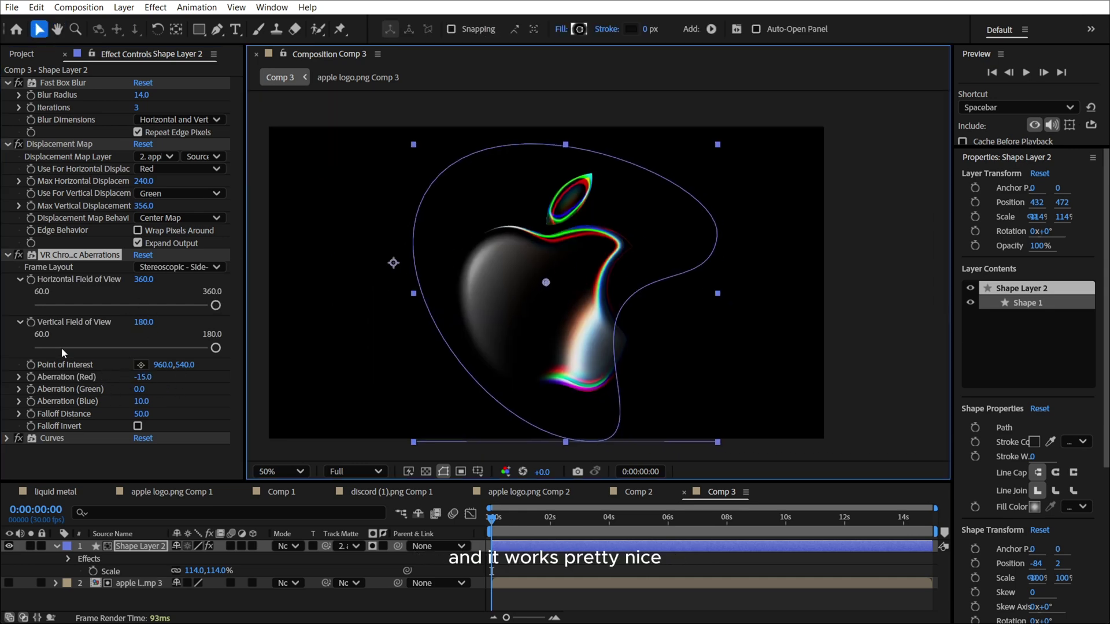
pyautogui.click(7, 255)
# Step: Expand the Curves effect, slightly shift the shadow point of the RGB curve and disable the effect for comparison
pyautogui.click(36, 269)
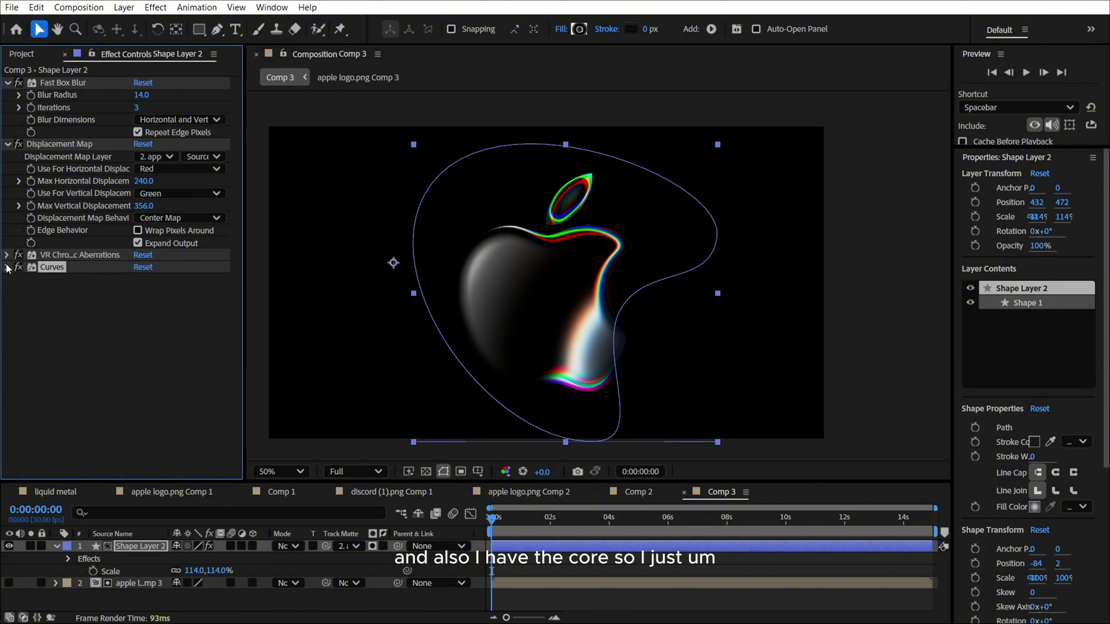
pyautogui.click(8, 267)
pyautogui.scroll(-3, 24, 272)
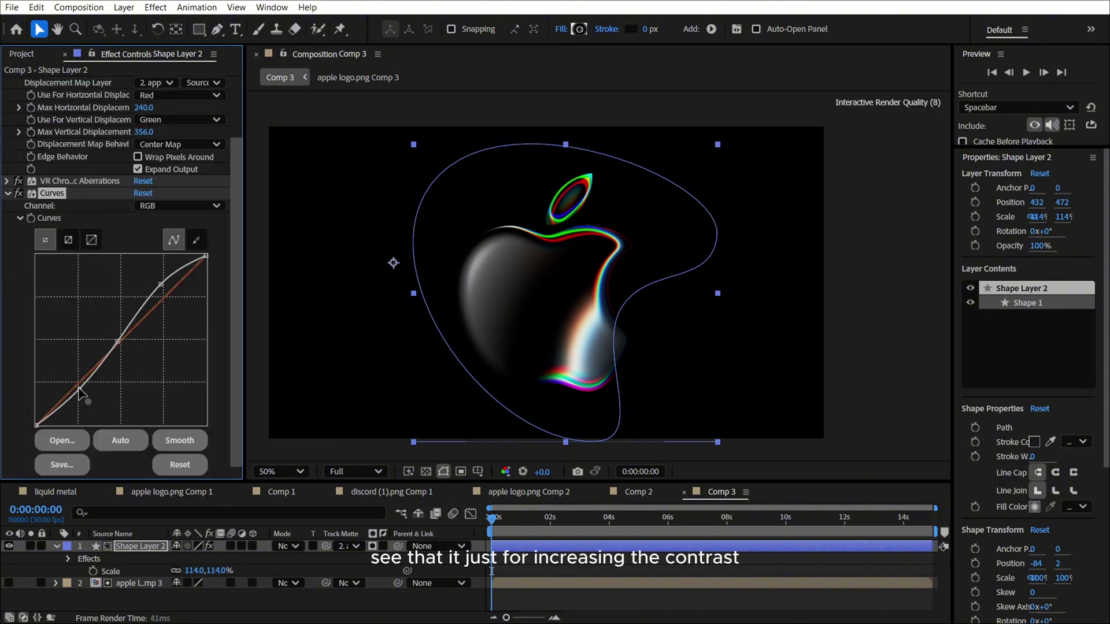
pyautogui.moveTo(80, 394); pyautogui.dragTo(84, 385)
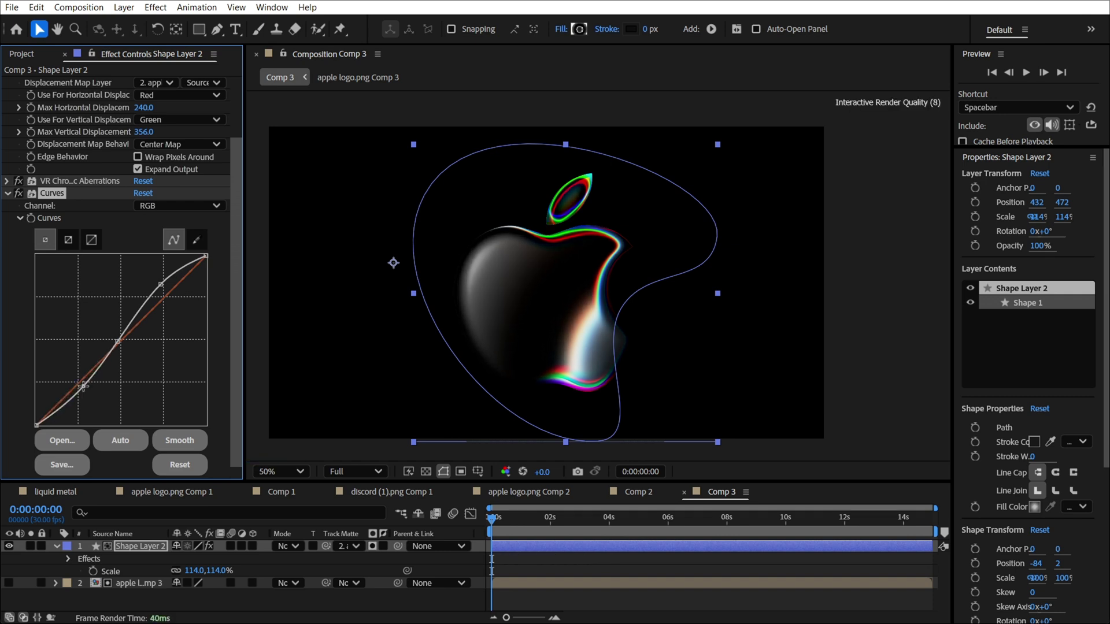
pyautogui.click(20, 193)
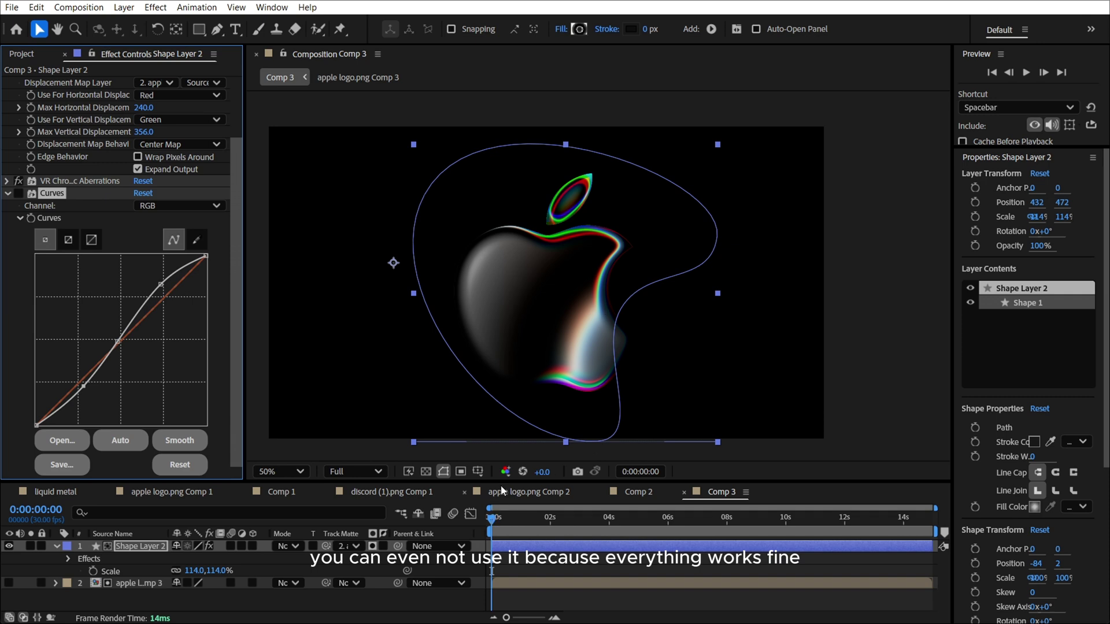
# Step: Move Shape Layer 2 to about 524, 494 and lower the shadow point of the enabled RGB curve for stronger contrast
pyautogui.moveTo(531, 358); pyautogui.dragTo(557, 364)
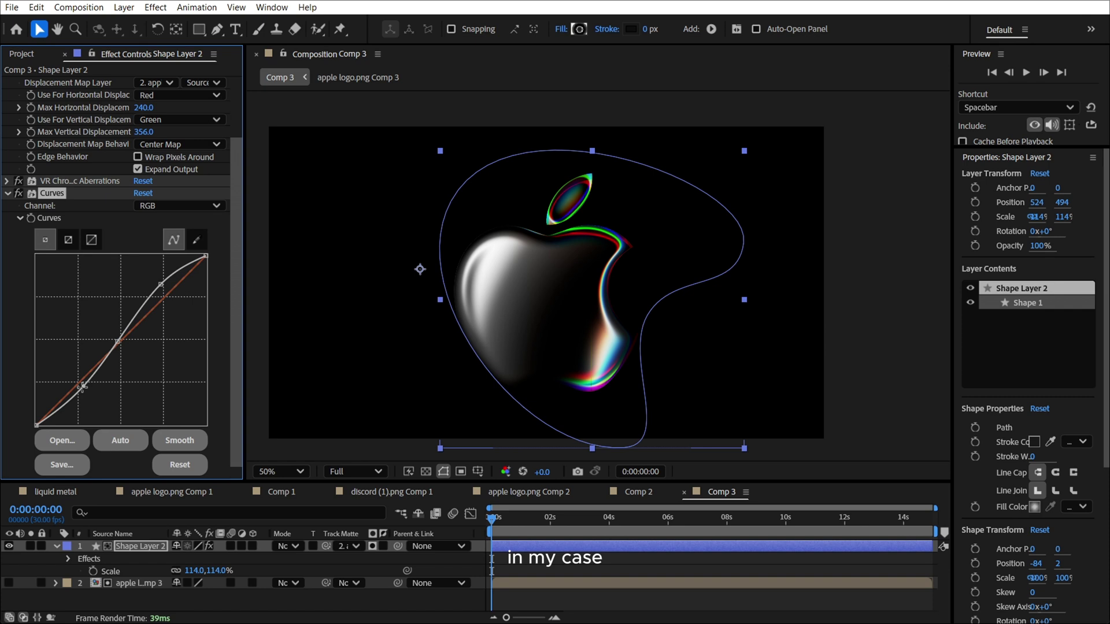
pyautogui.moveTo(82, 387); pyautogui.dragTo(91, 391)
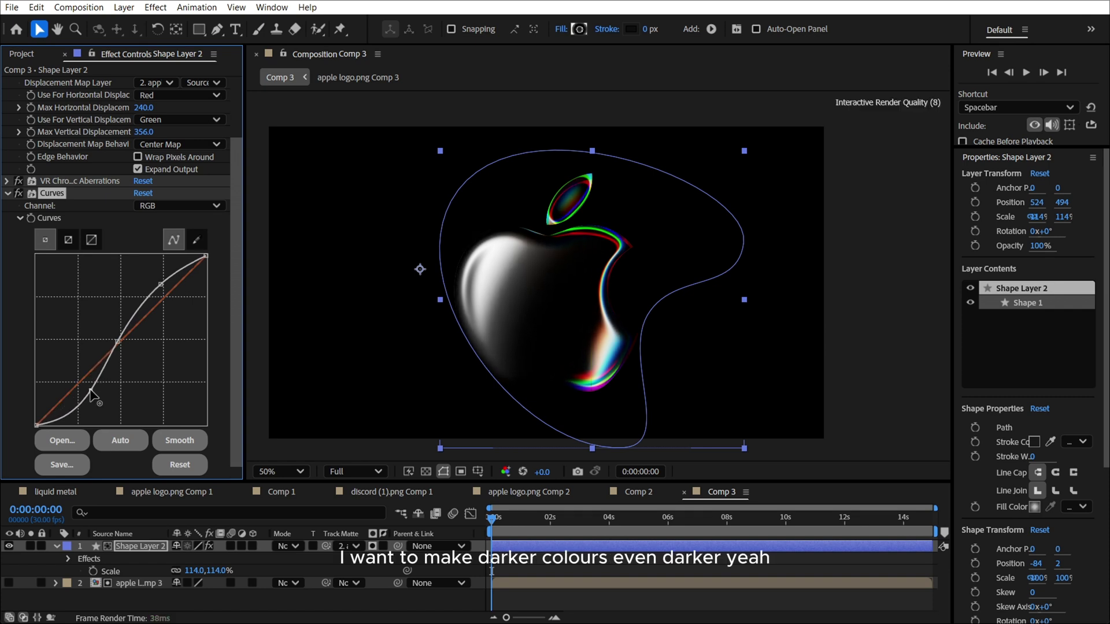
pyautogui.moveTo(161, 285); pyautogui.dragTo(163, 286)
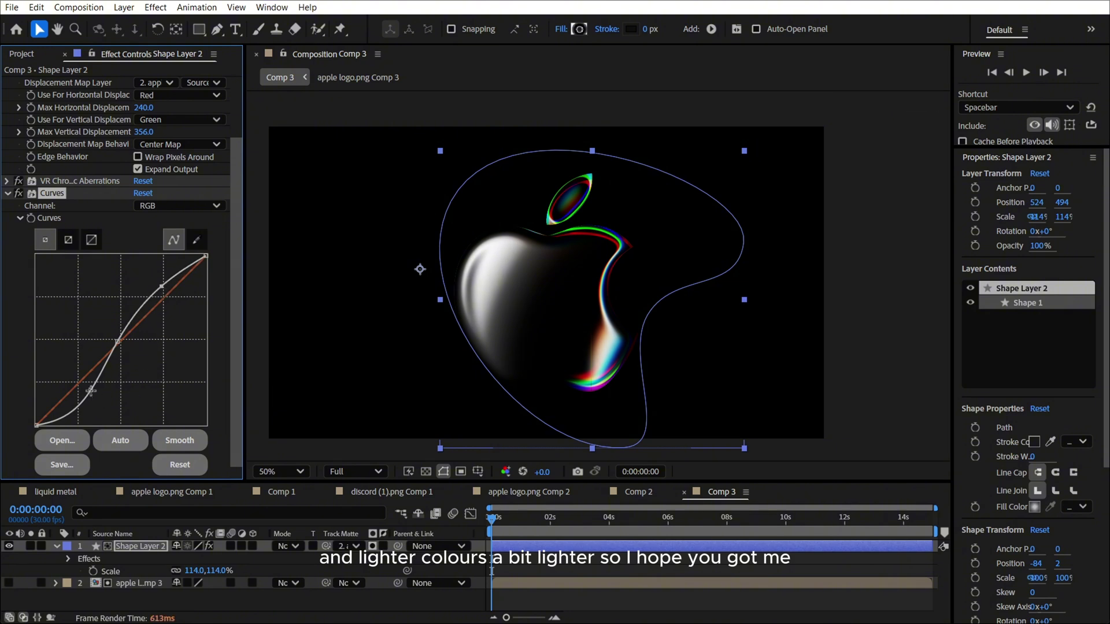
pyautogui.moveTo(90, 391); pyautogui.dragTo(92, 400)
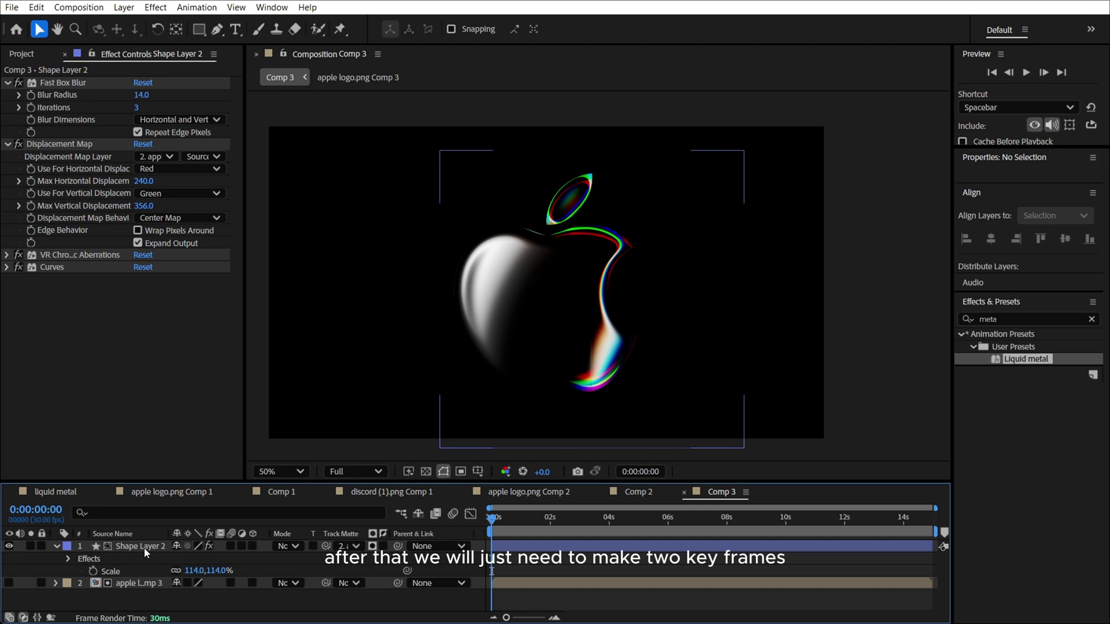
# Step: Keyframe Shape Layer 2's position from about 1442, 876 at 0 s to about -360, 174 at 0:00:04:01
pyautogui.click(145, 548)
pyautogui.moveTo(589, 361); pyautogui.dragTo(807, 467)
pyautogui.press('p')
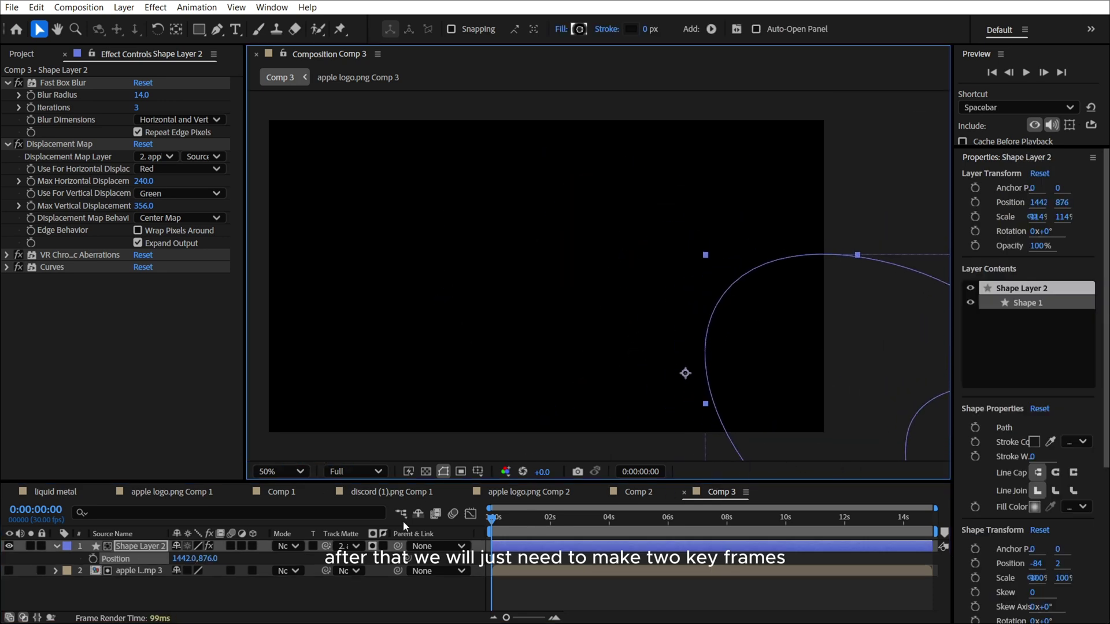
pyautogui.click(92, 559)
pyautogui.click(532, 518)
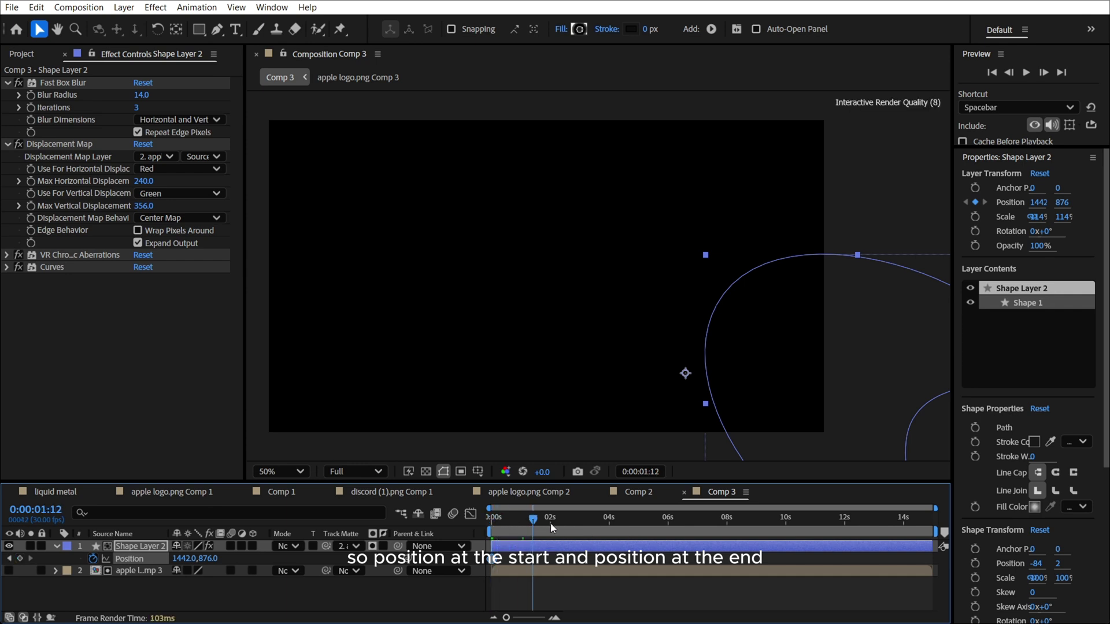
pyautogui.moveTo(821, 396); pyautogui.dragTo(301, 193)
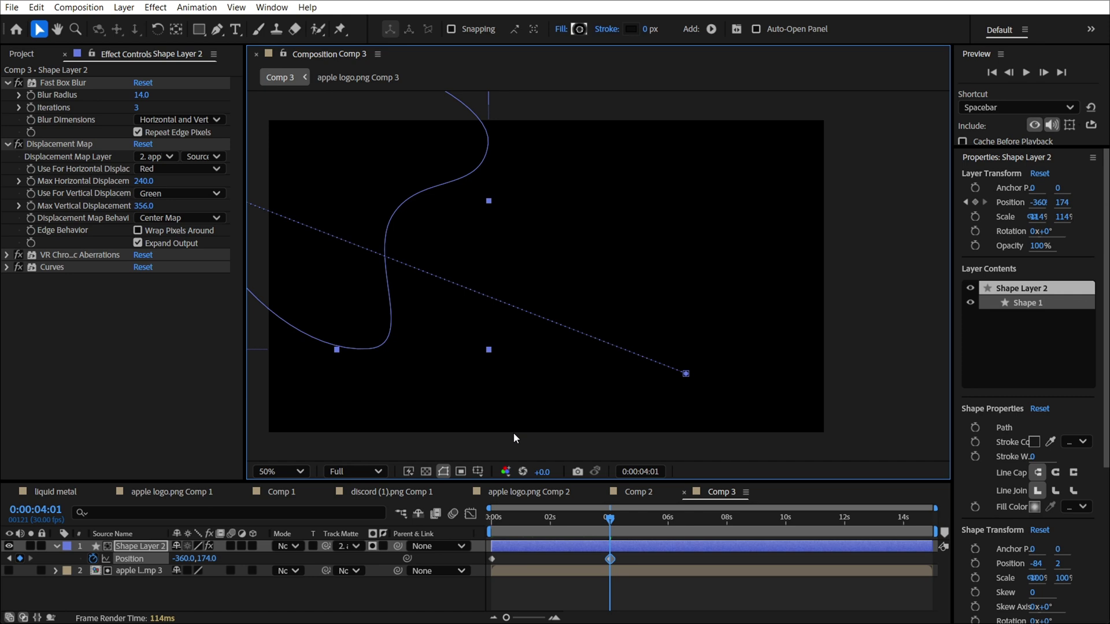
# Step: Ease both position keyframes of Shape Layer 2 and extend their speed graph handles for a steeper peak in the middle
pyautogui.moveTo(640, 562); pyautogui.dragTo(484, 556)
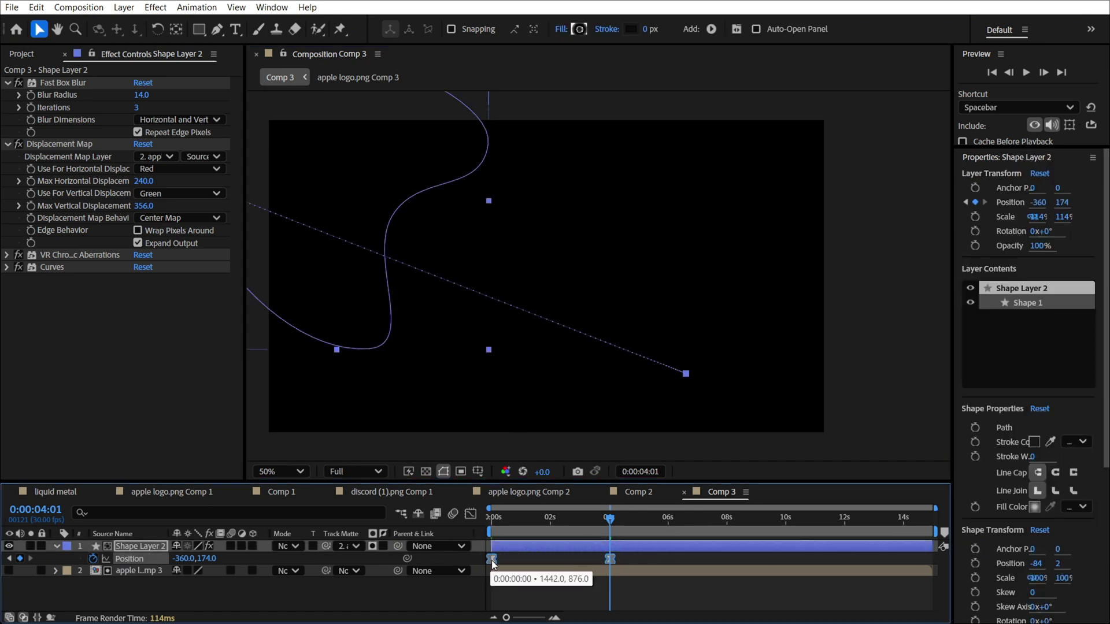
pyautogui.rightClick(489, 558)
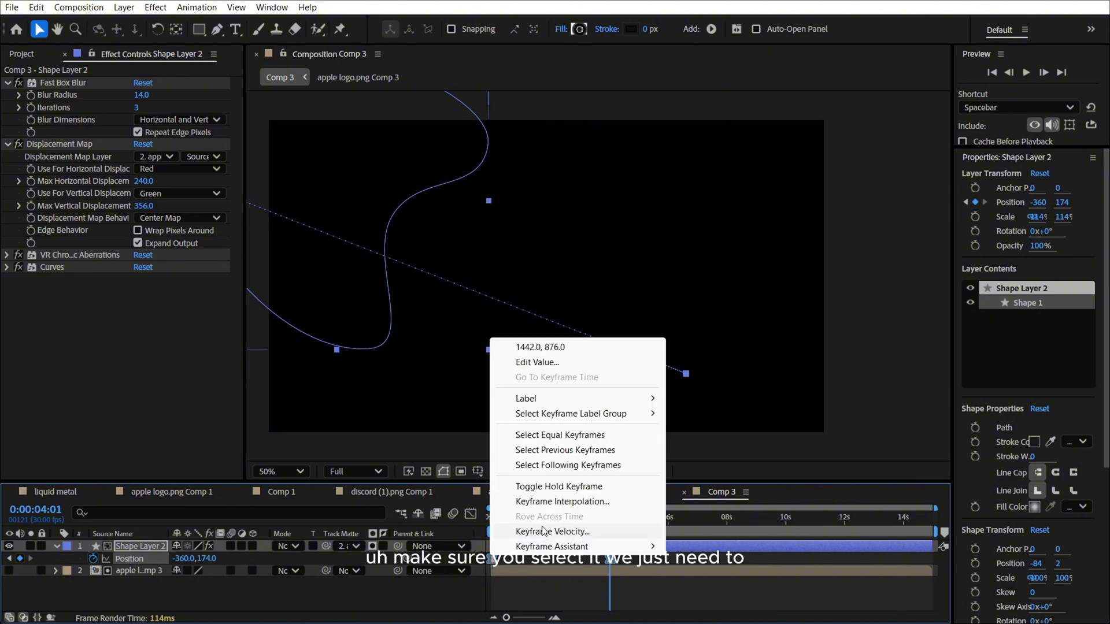
pyautogui.click(472, 514)
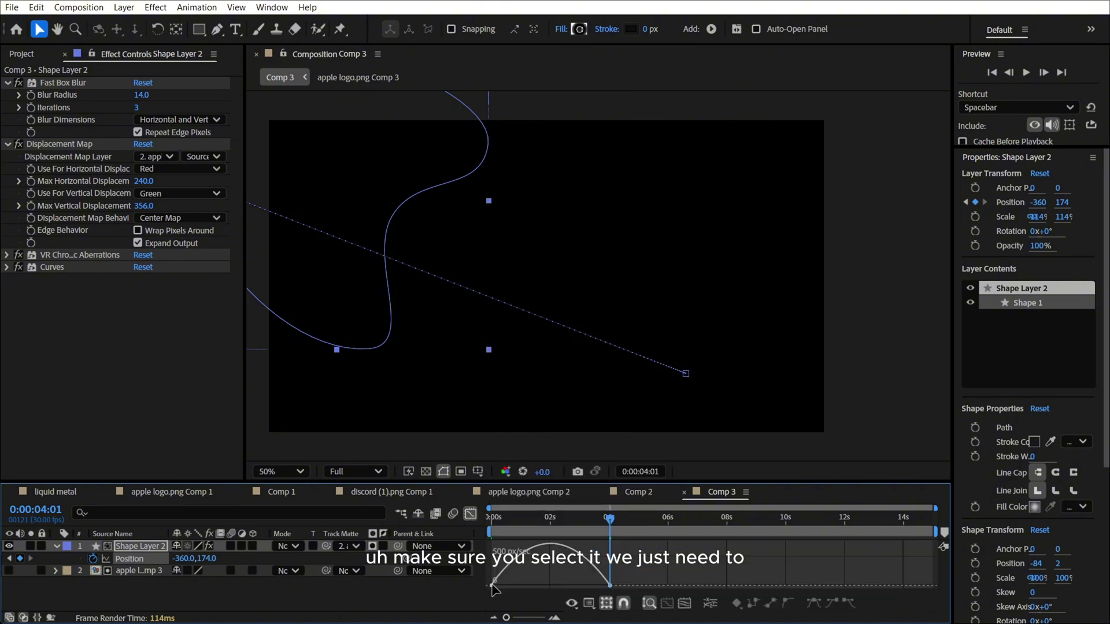
pyautogui.click(492, 585)
pyautogui.moveTo(511, 585); pyautogui.dragTo(582, 581)
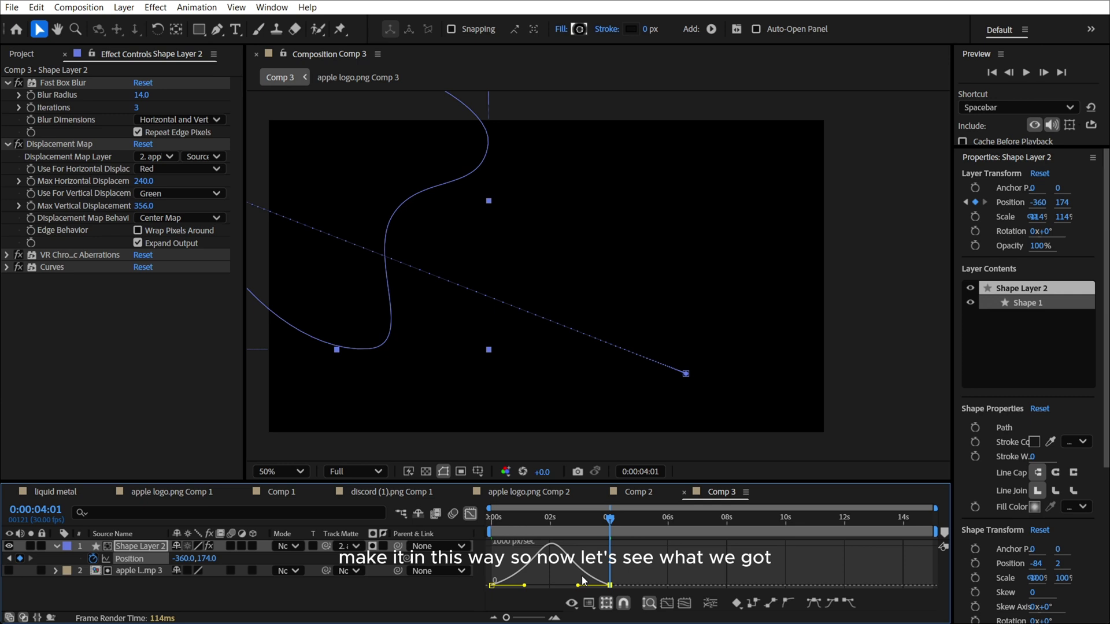
pyautogui.click(472, 513)
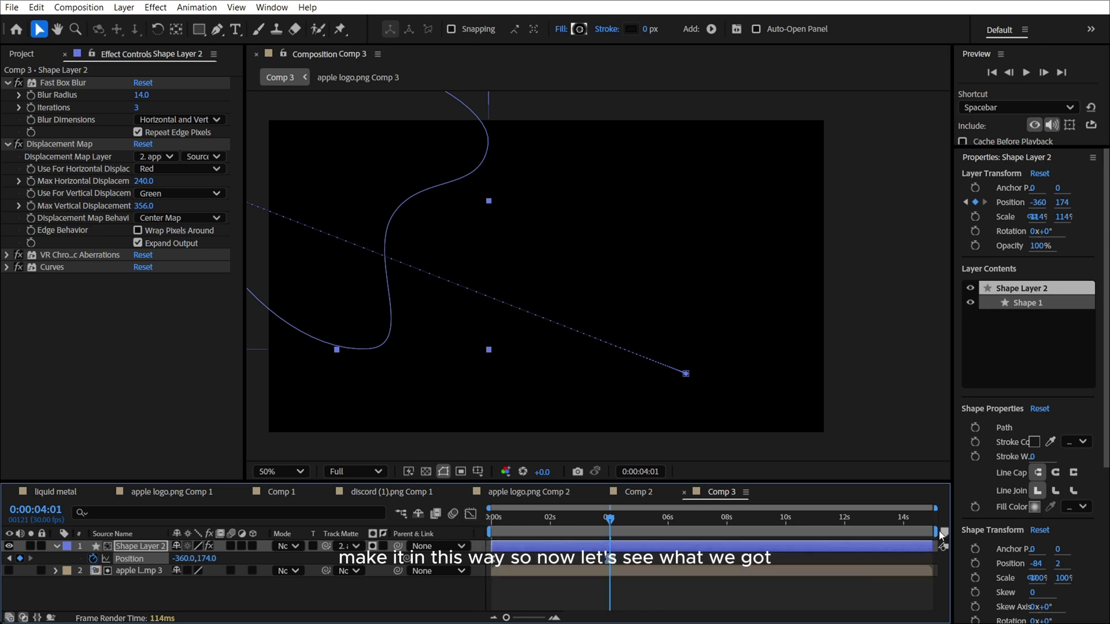
# Step: End the work area just after the second position keyframe and preview the reveal animation
pyautogui.moveTo(929, 530); pyautogui.dragTo(617, 530)
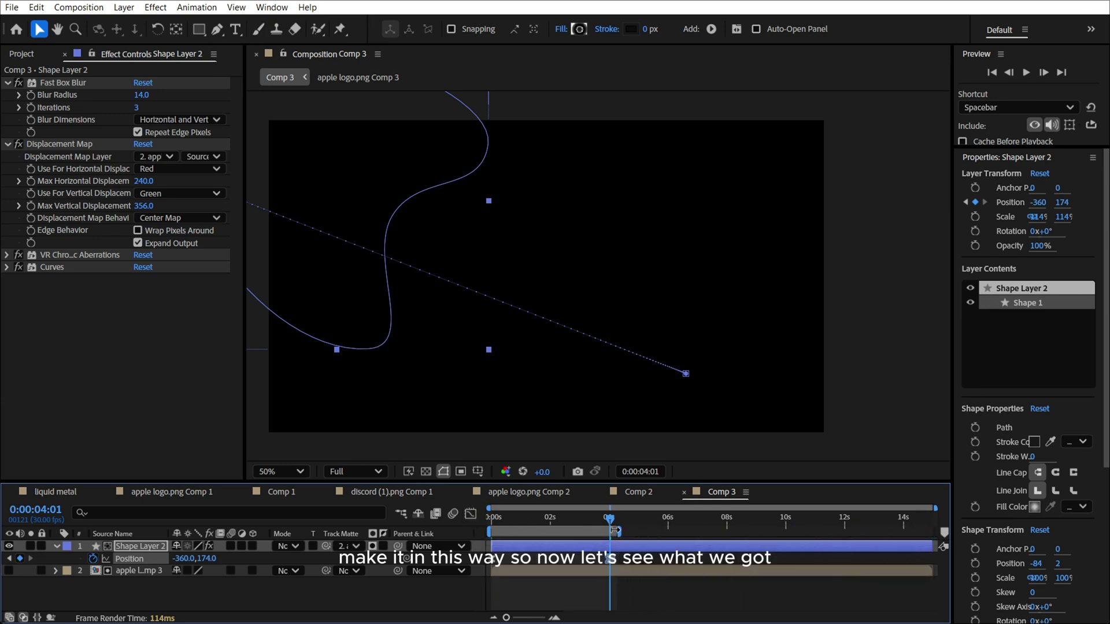
pyautogui.press('space')
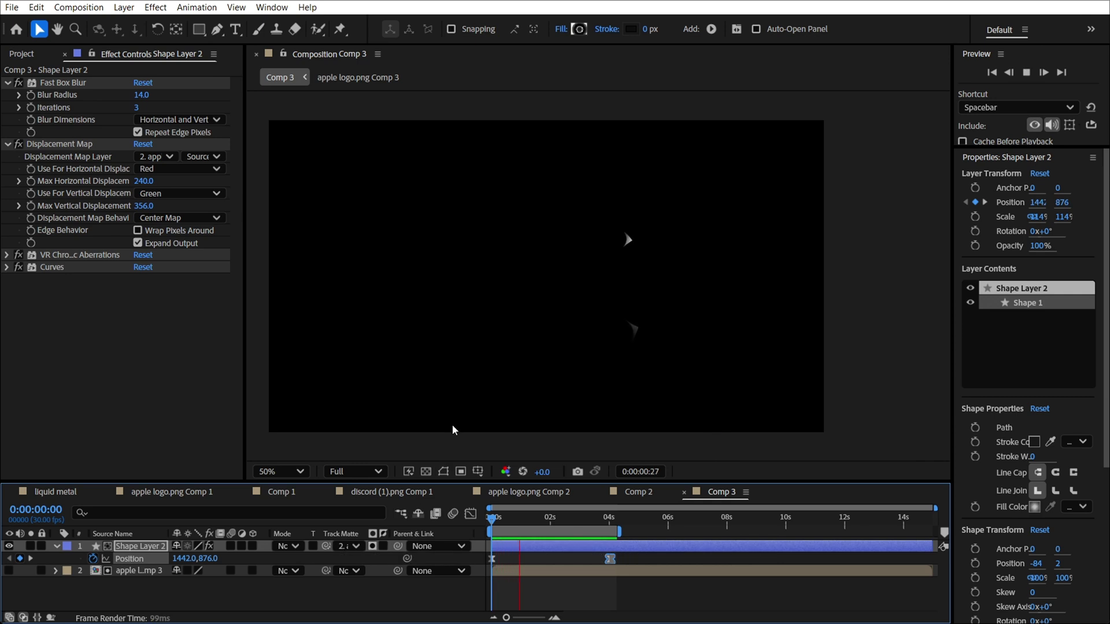